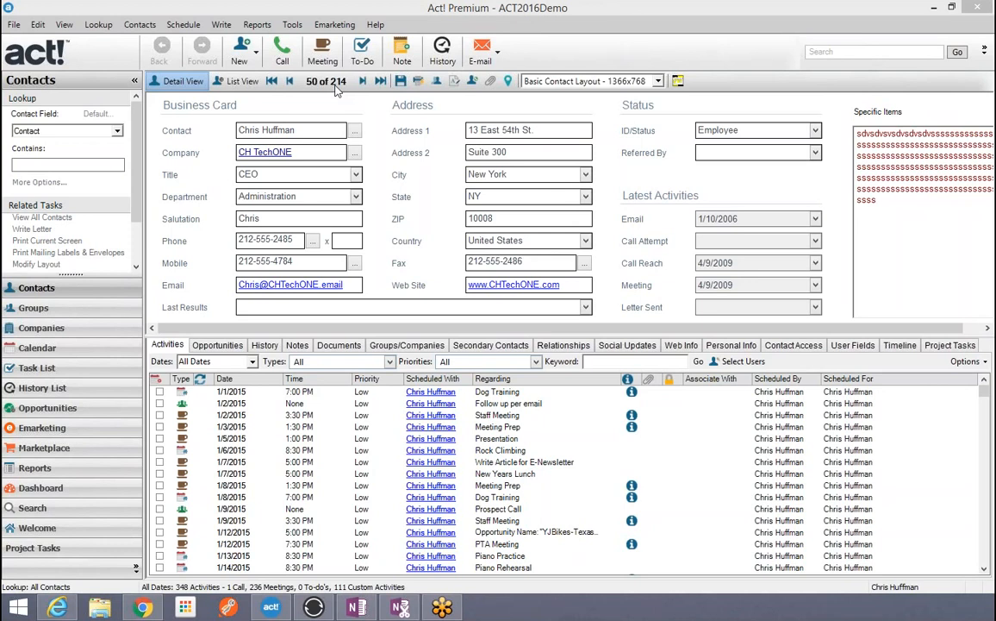
# Step: Switch from the contact record to the History List view in the left navigation bar
pyautogui.click(41, 388)
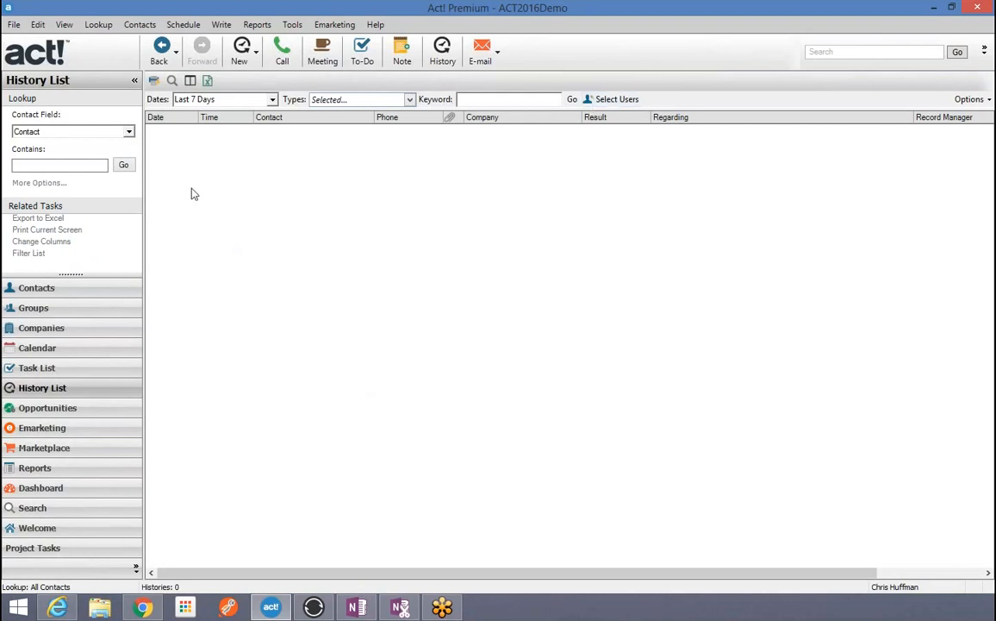
# Step: Filter the History List to All Dates and check All history types
pyautogui.click(250, 99)
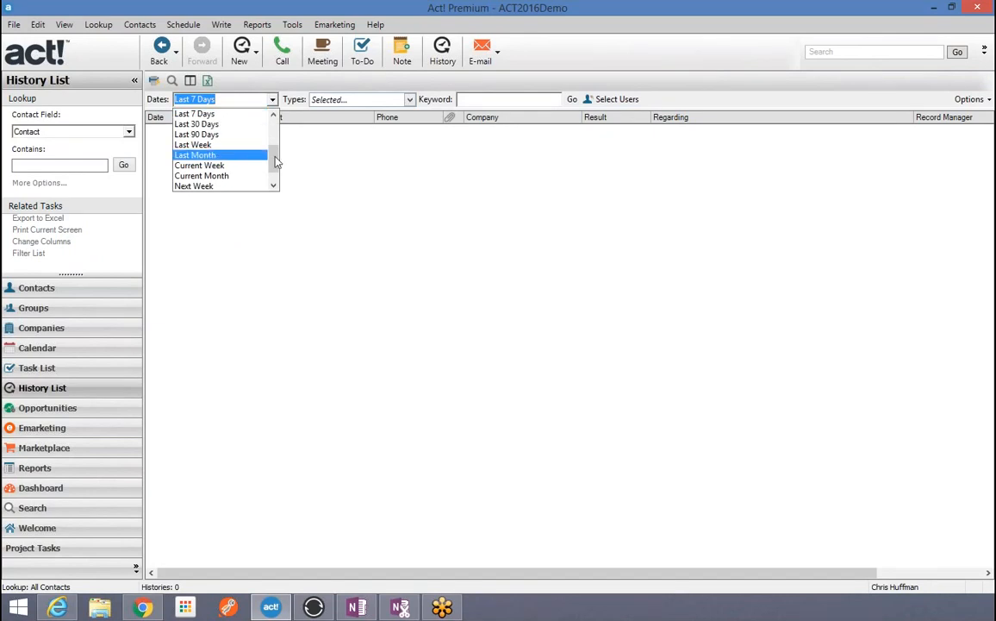
pyautogui.moveTo(272, 156); pyautogui.dragTo(276, 134)
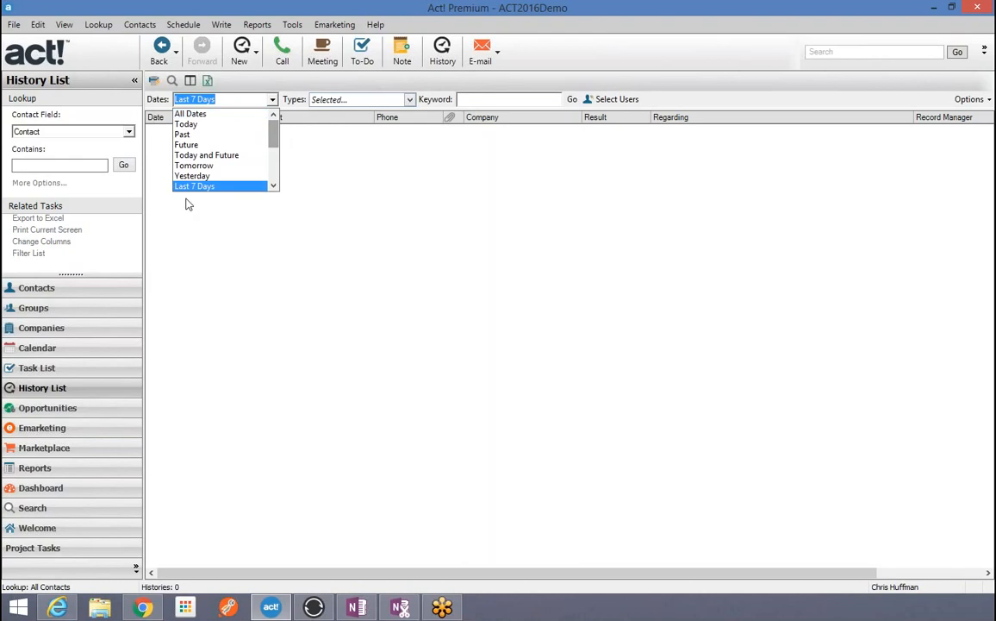
pyautogui.click(185, 114)
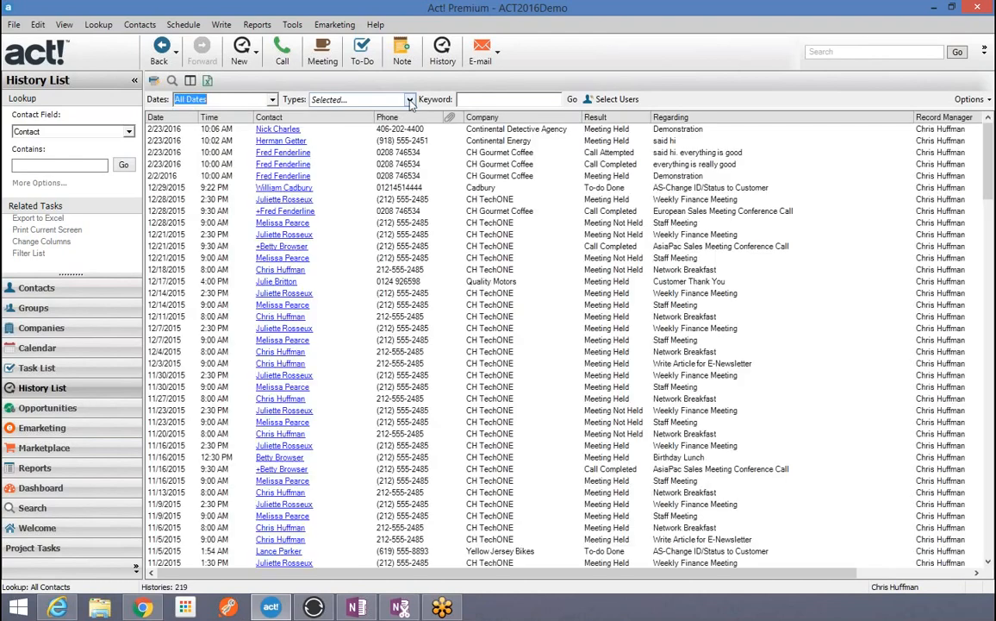
pyautogui.click(410, 100)
pyautogui.click(310, 248)
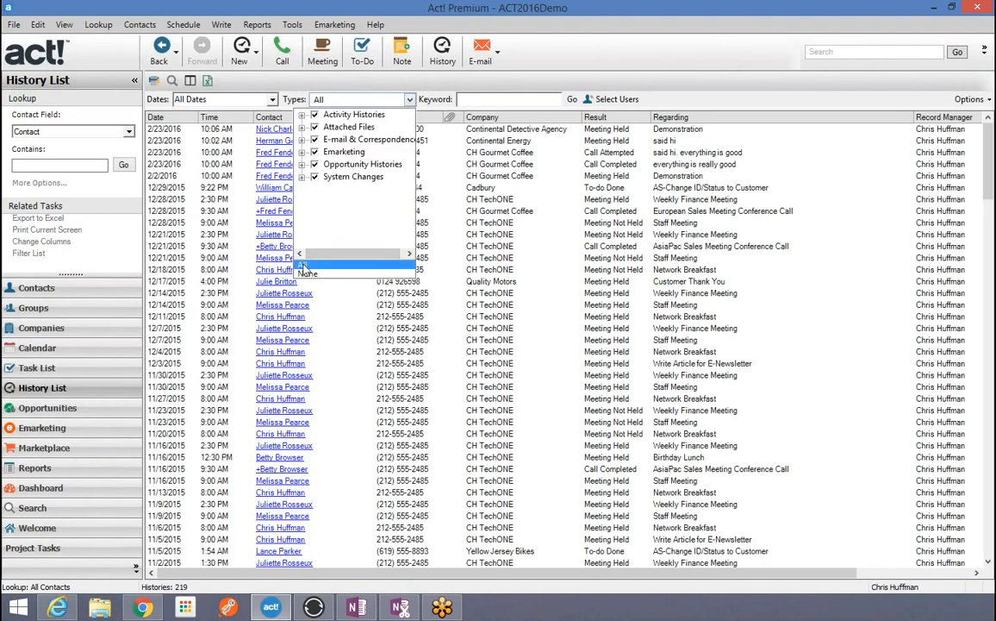
pyautogui.click(591, 96)
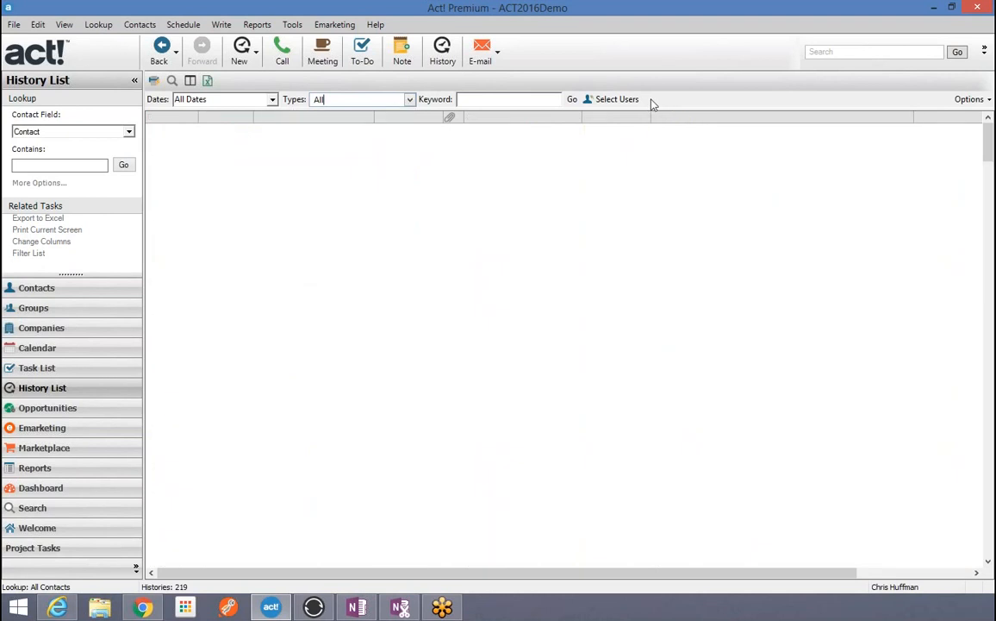
# Step: Include histories from All users (819 total), then go back to the contact records
pyautogui.click(615, 100)
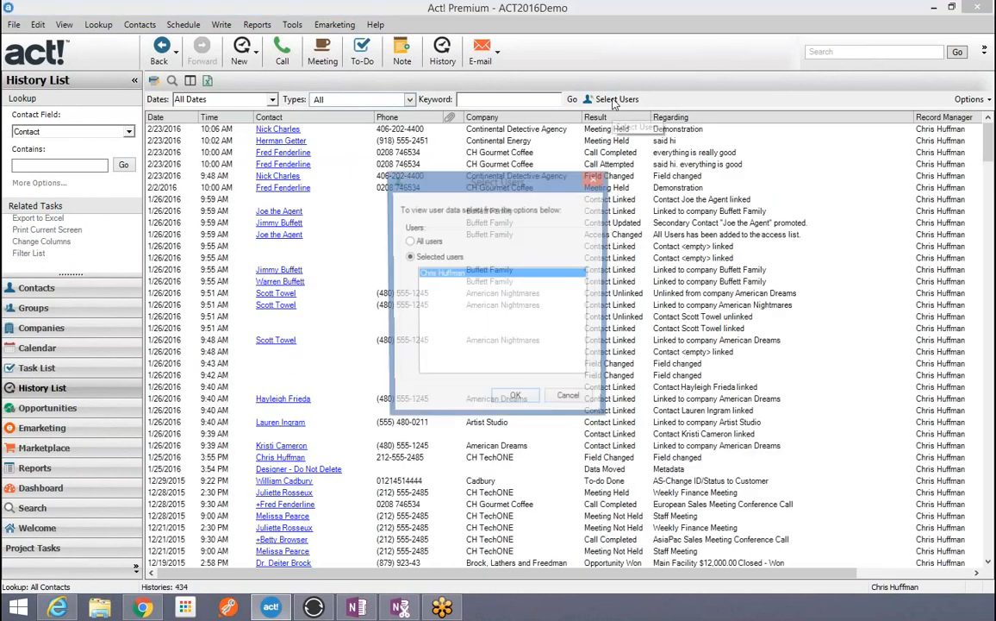
pyautogui.click(410, 241)
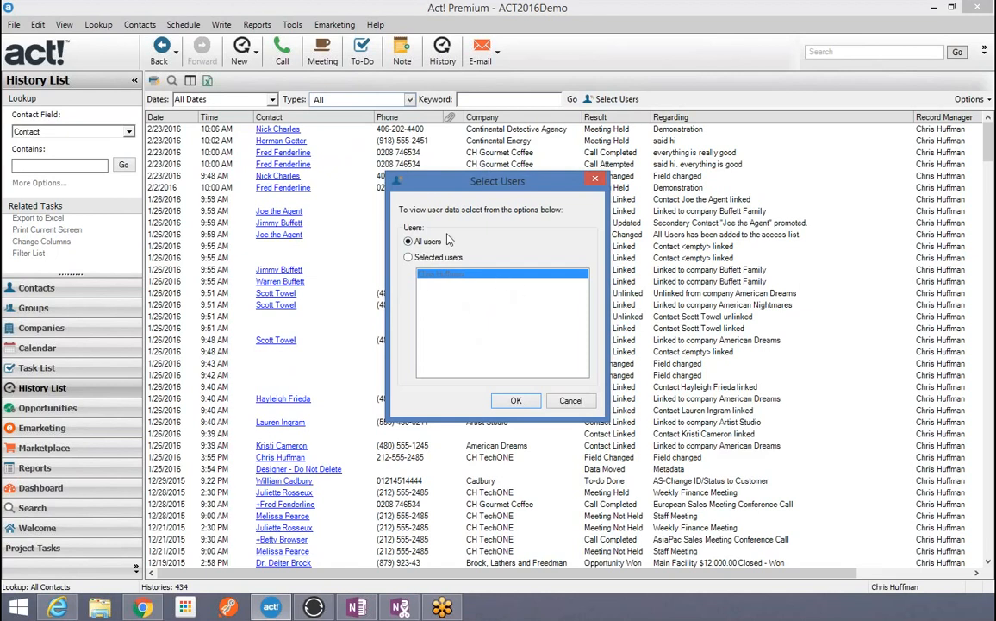
pyautogui.click(514, 401)
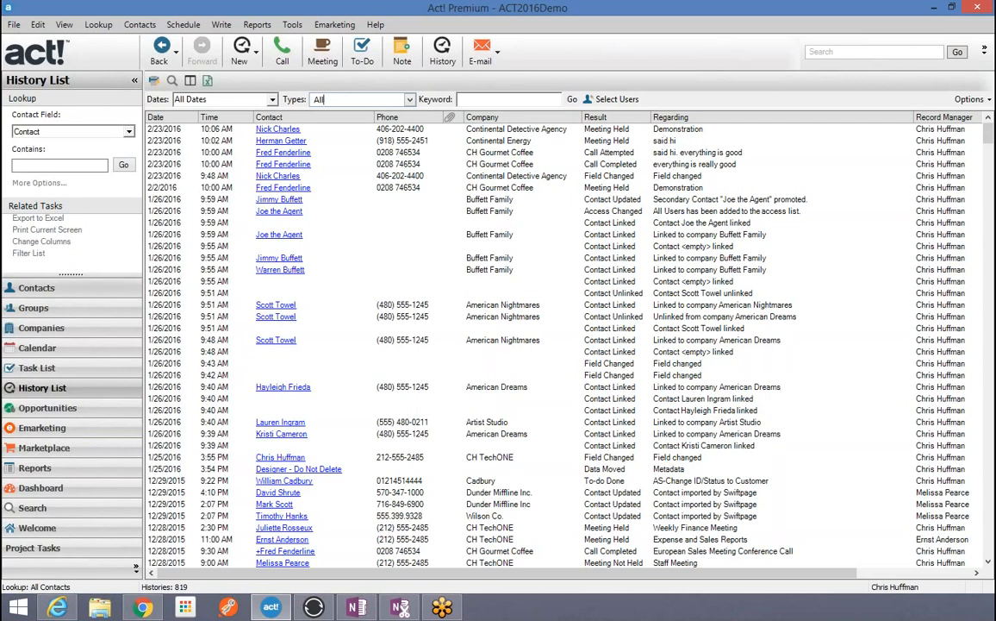
pyautogui.click(38, 293)
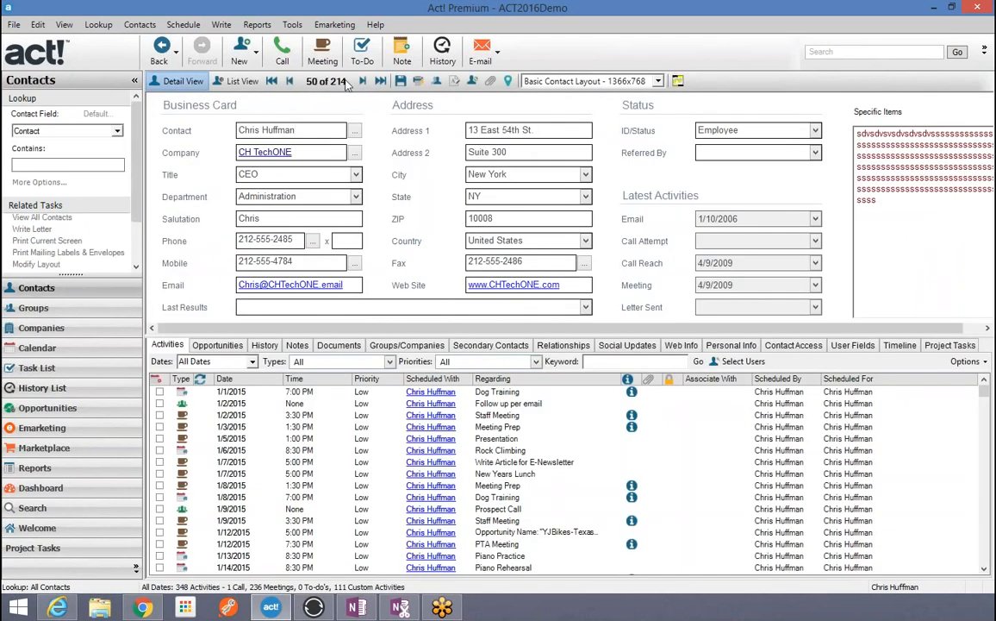
# Step: Step forward five records to the Continental Energy contact
pyautogui.click(364, 80)
pyautogui.click(364, 80)
pyautogui.click(364, 80)
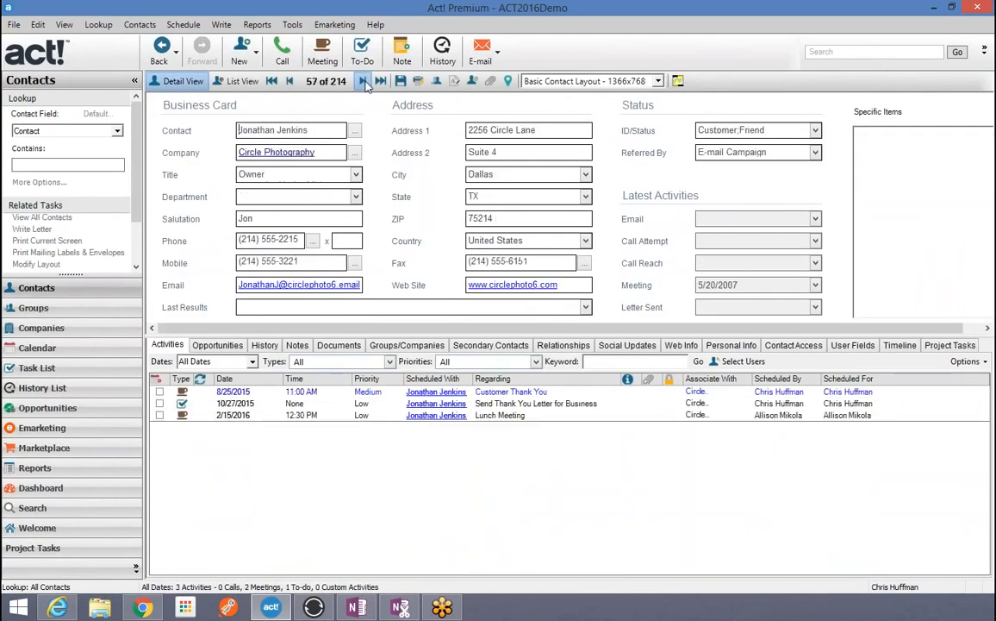
pyautogui.click(364, 80)
pyautogui.click(363, 80)
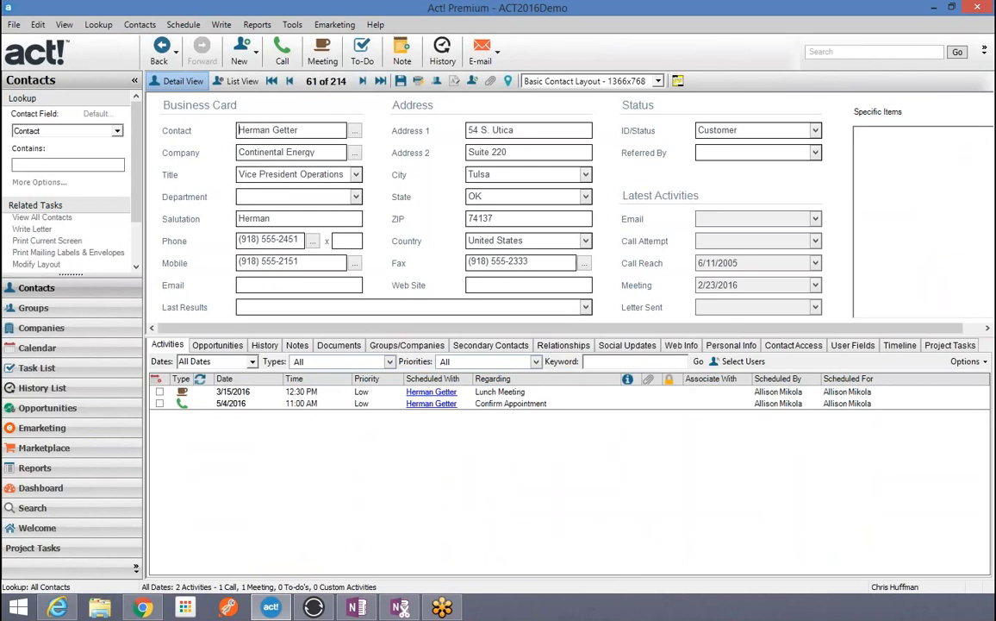
# Step: Record a Meeting history about a web class for the contact, then dismiss both plugin errors
pyautogui.click(443, 52)
pyautogui.click(405, 149)
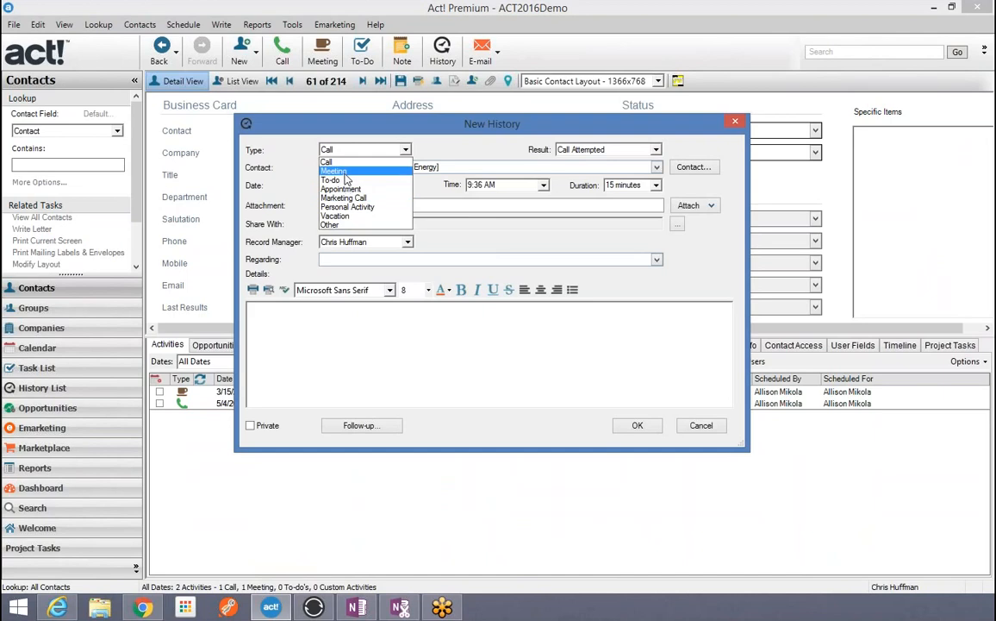
pyautogui.click(332, 171)
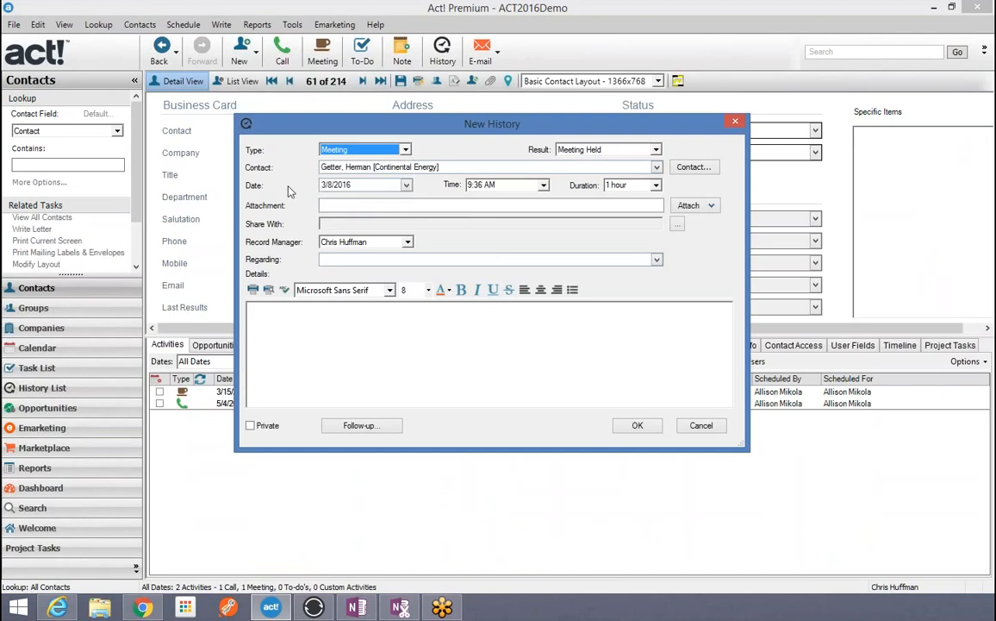
pyautogui.click(438, 259)
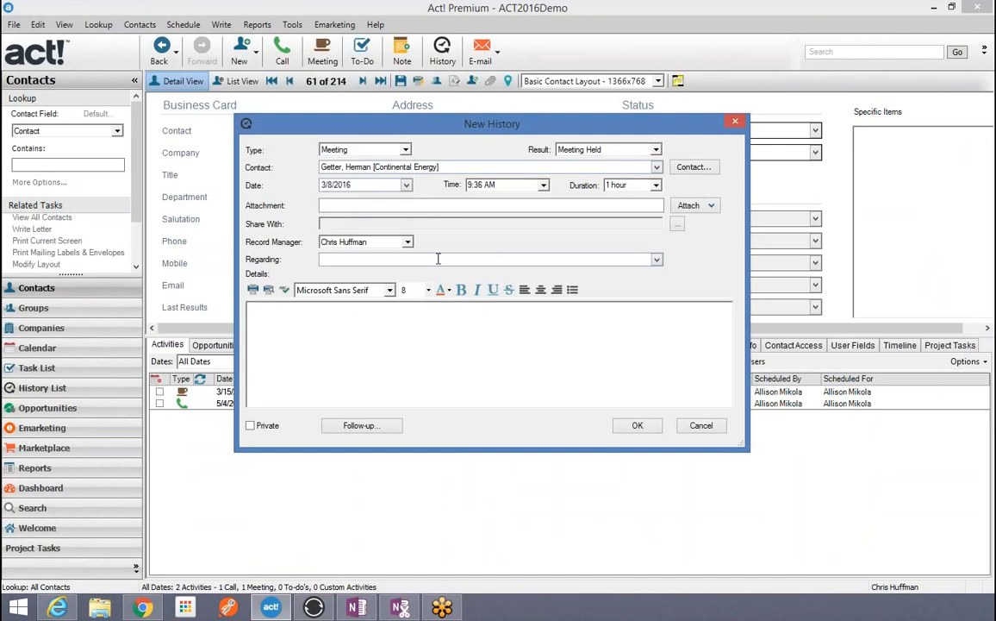
pyautogui.write('did a web class for Herman')
pyautogui.click(638, 426)
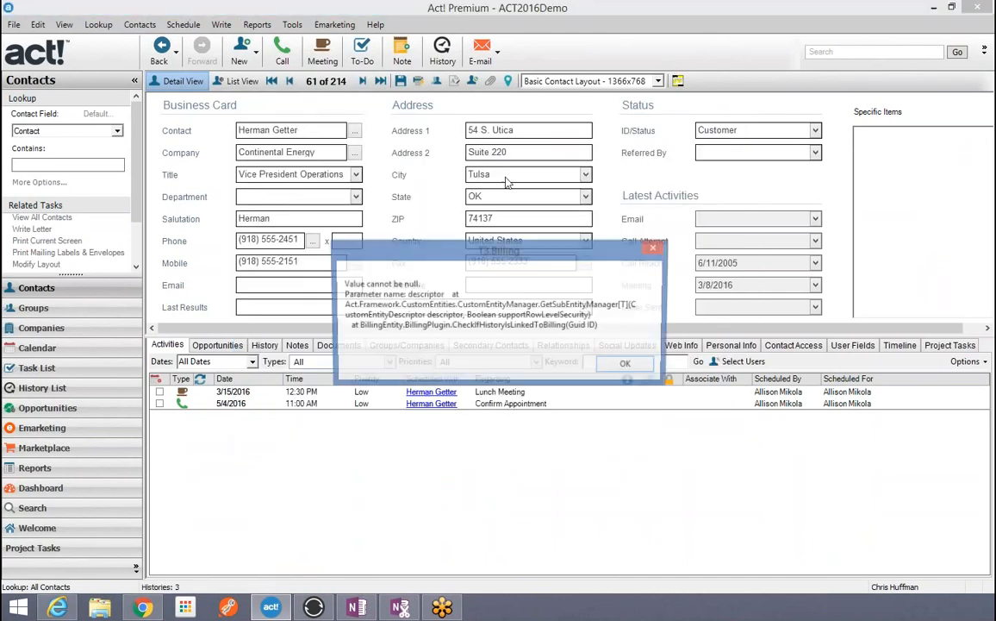
pyautogui.click(628, 365)
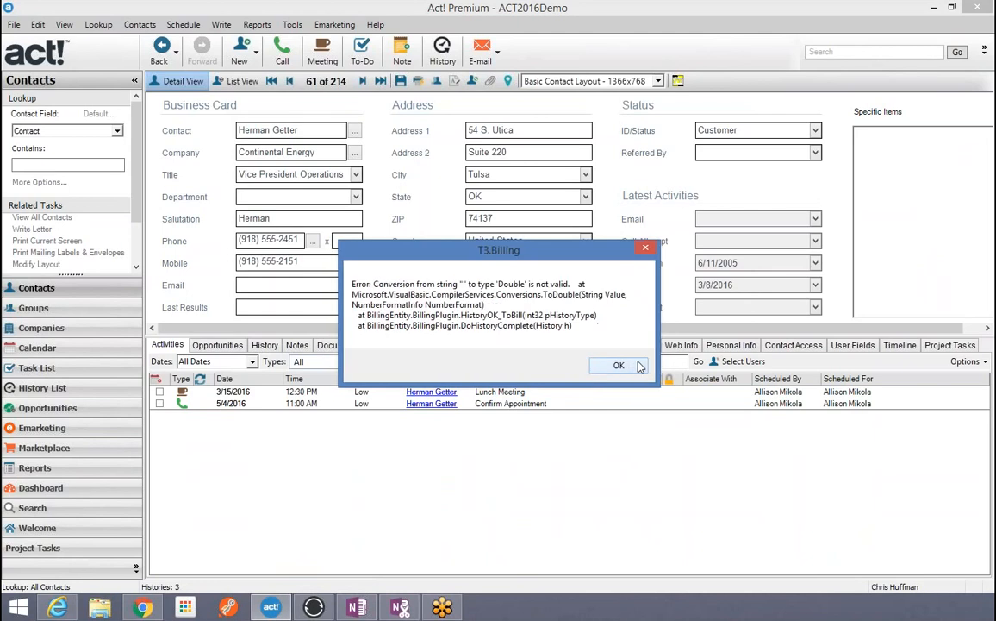
pyautogui.click(627, 366)
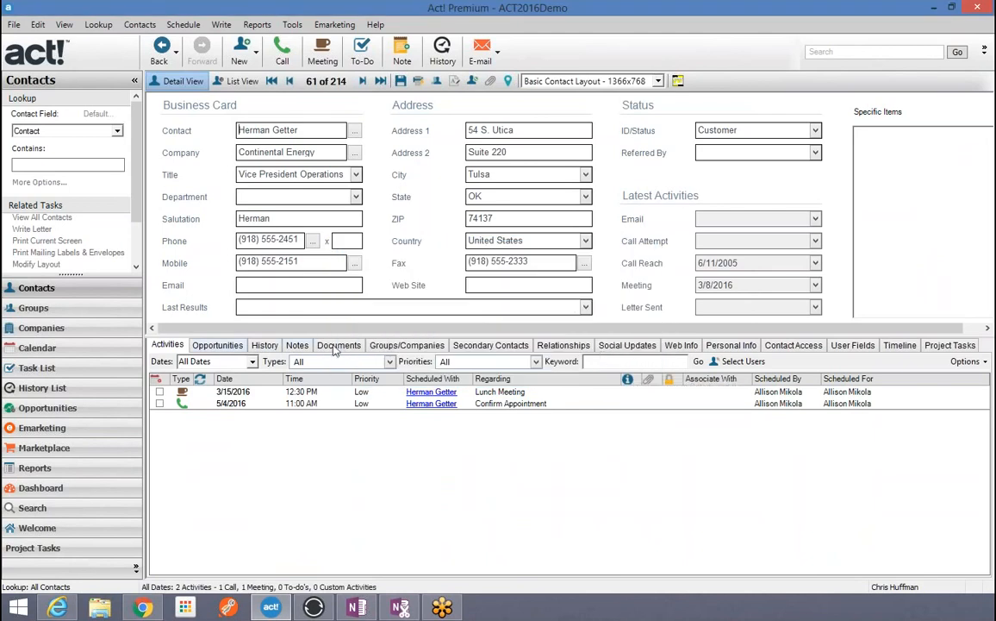
# Step: Review the contact's History tab, then return to the History List, now at 820 histories
pyautogui.click(266, 346)
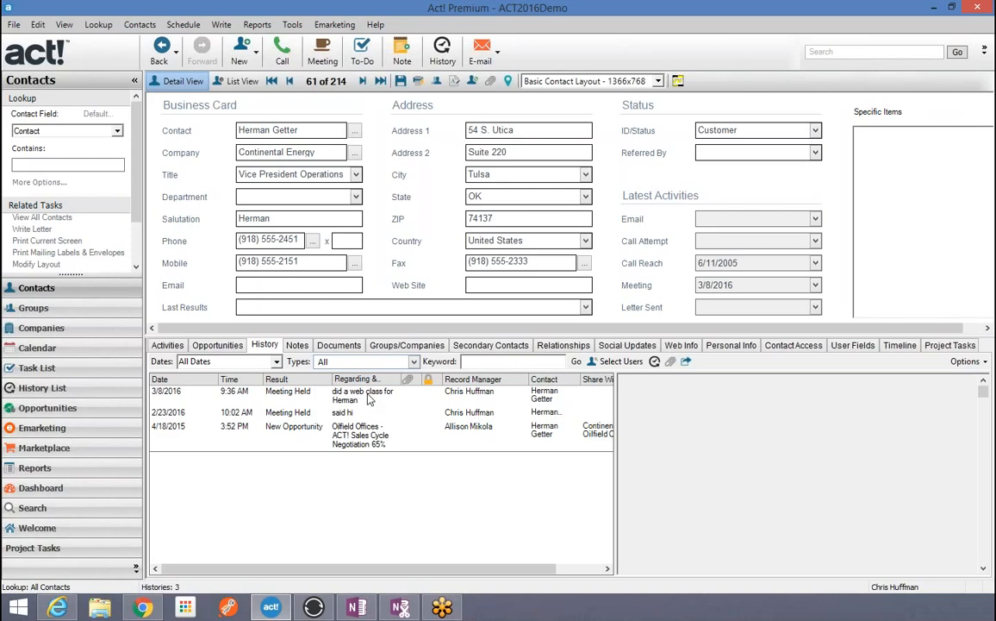
pyautogui.click(43, 388)
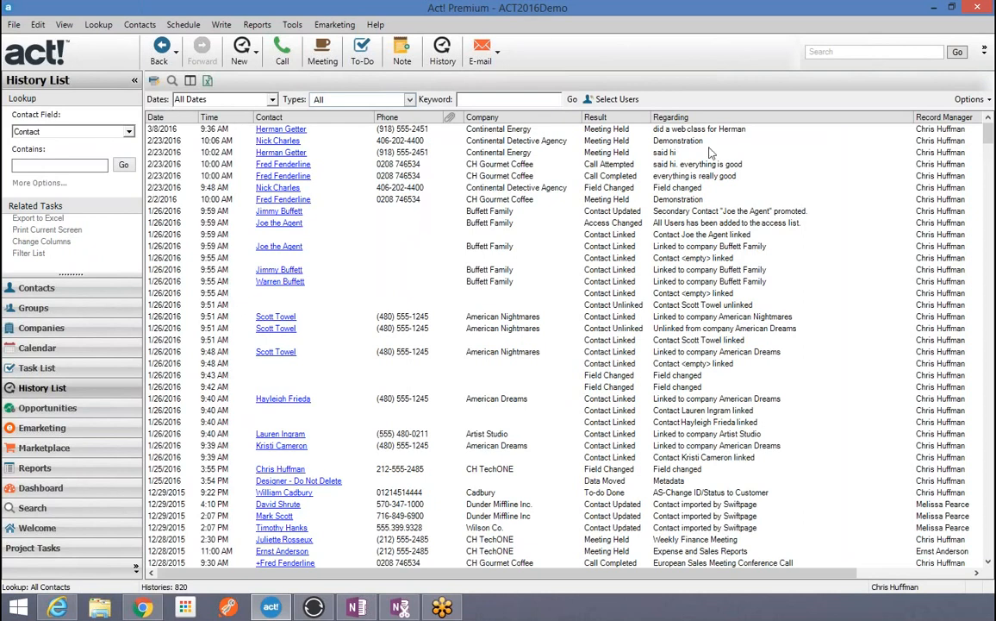
pyautogui.click(271, 99)
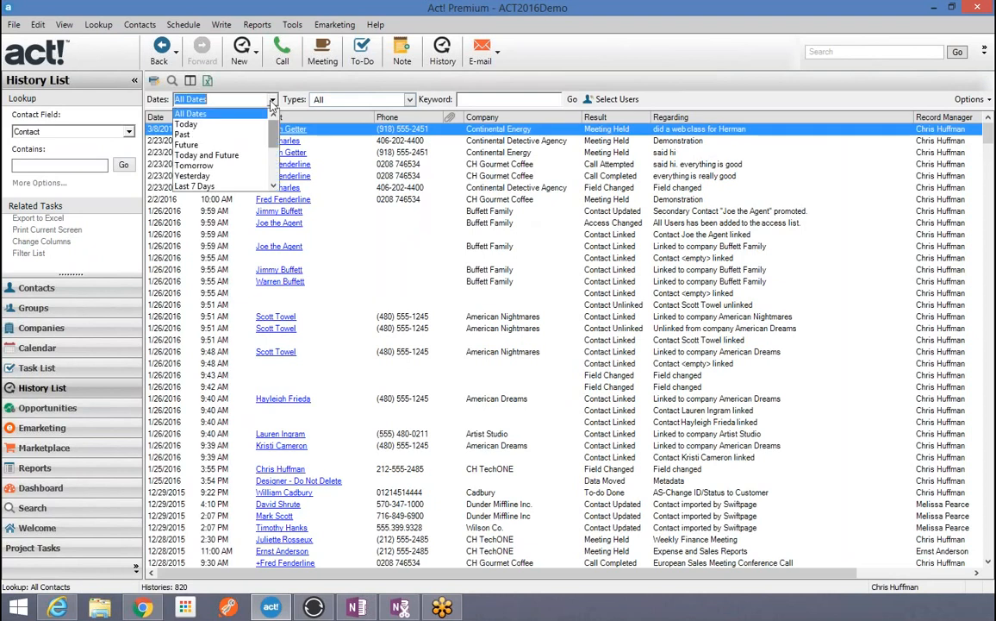
pyautogui.click(202, 187)
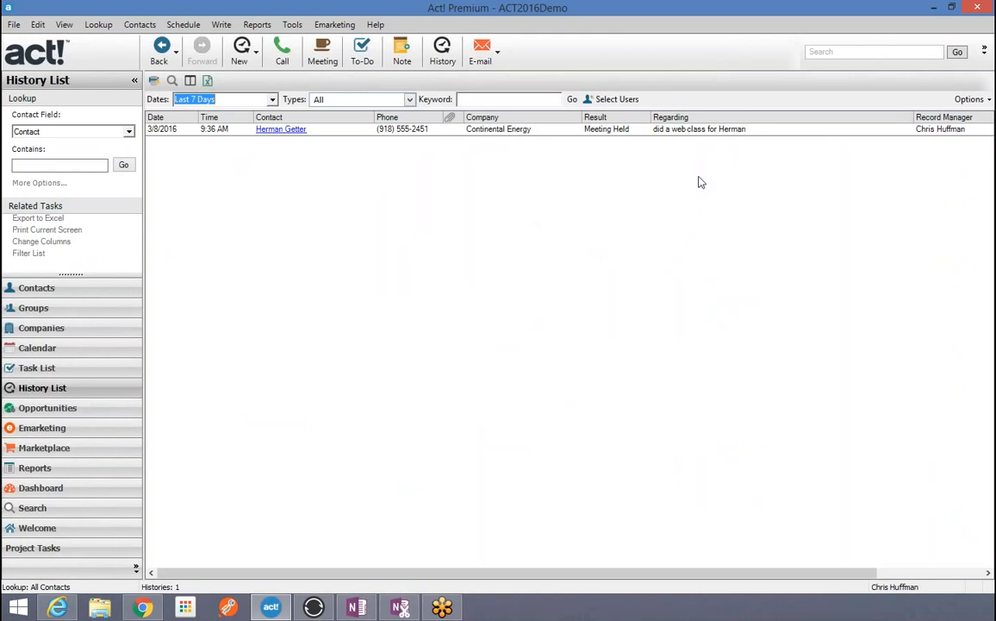
pyautogui.click(274, 101)
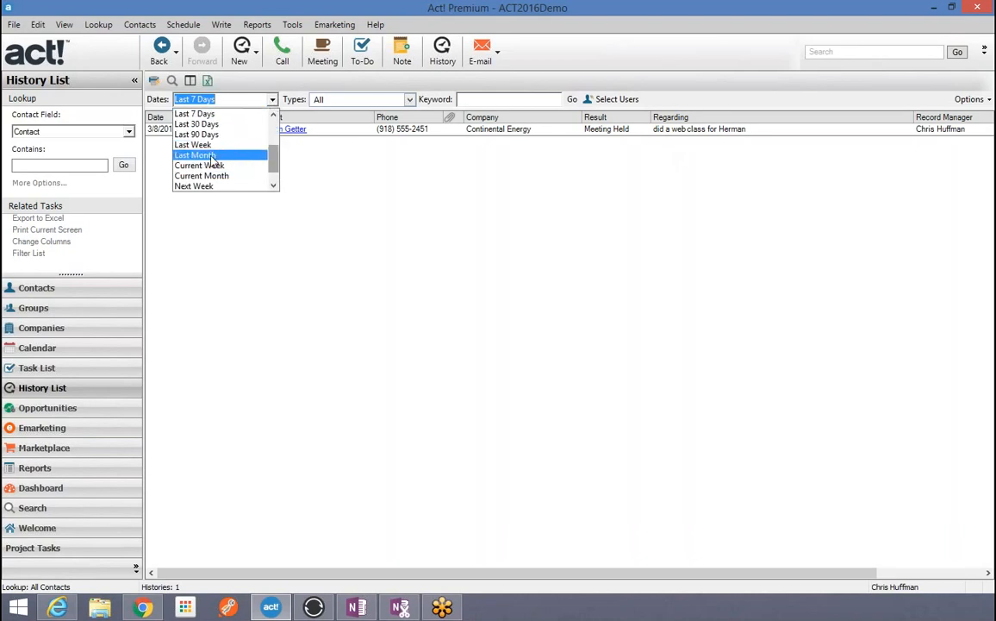
pyautogui.click(213, 156)
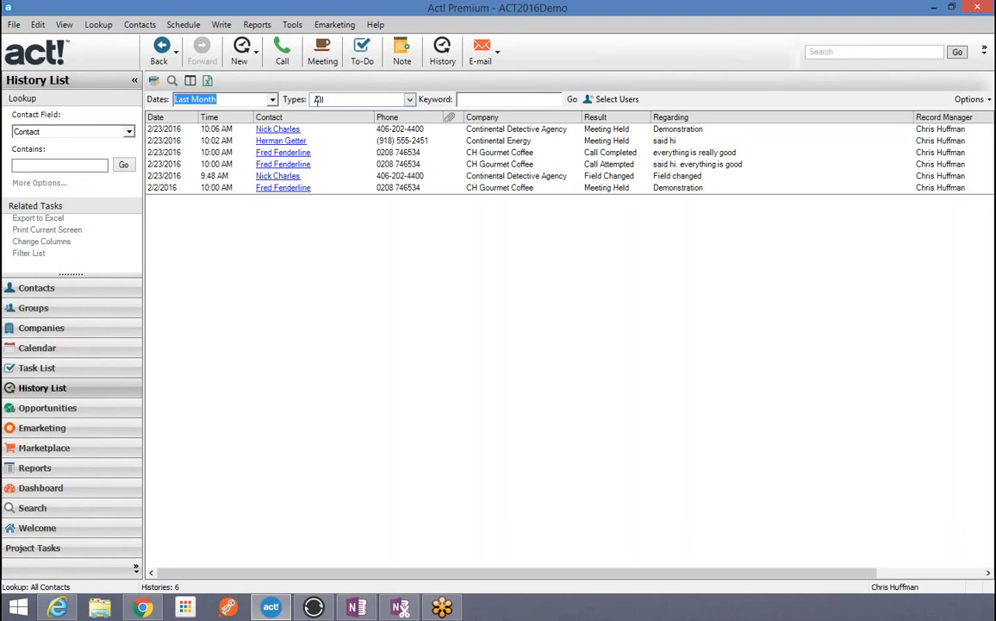
pyautogui.click(261, 99)
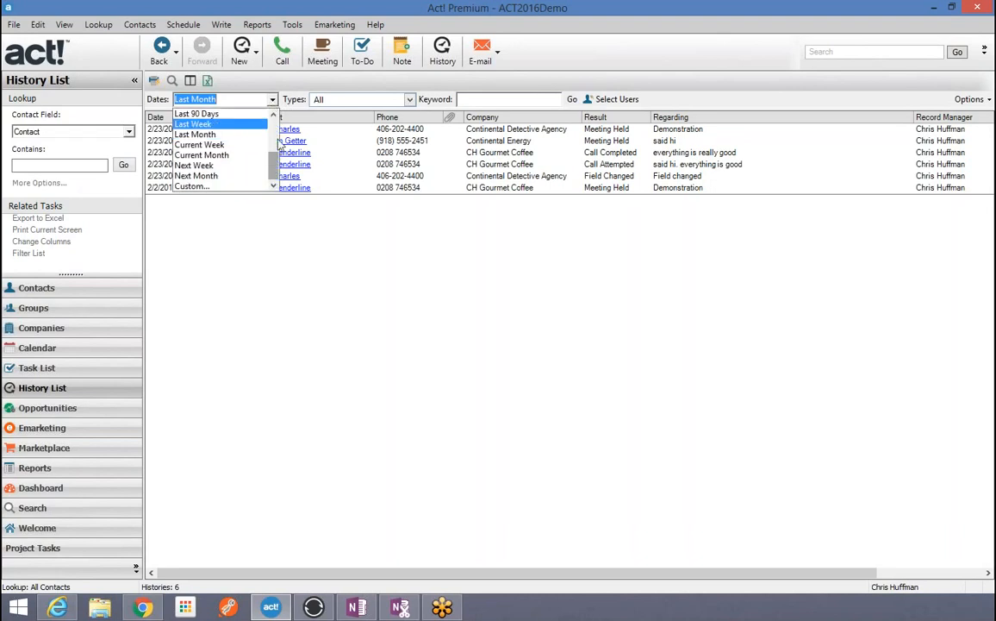
pyautogui.scroll(3, 276, 166)
pyautogui.click(247, 113)
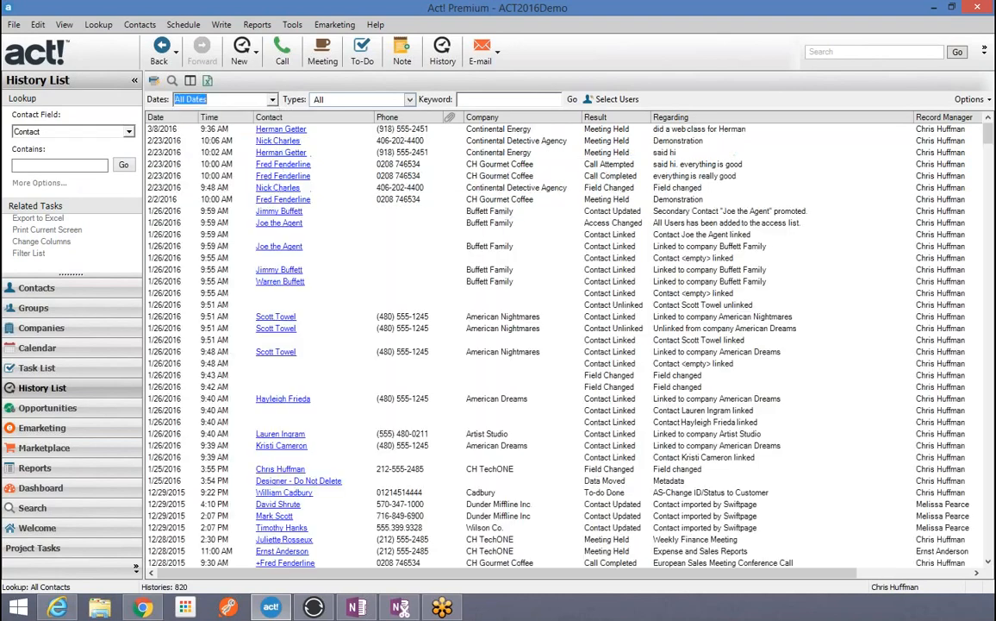
pyautogui.click(410, 99)
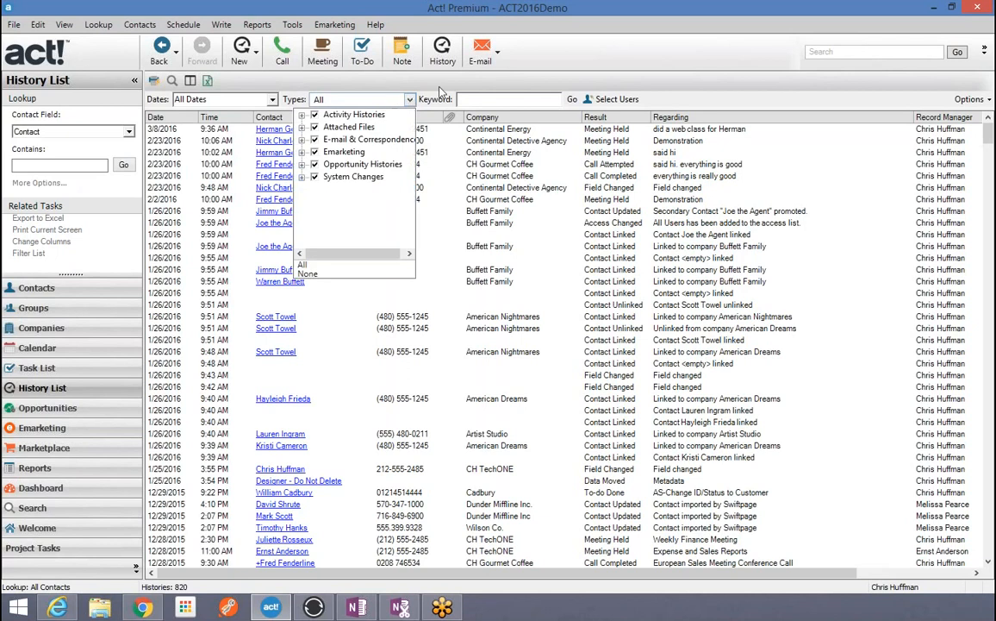
# Step: Exclude E-mail, System Changes, Emarketing, Attached Files, Vacation and Personal Activity history types
pyautogui.click(439, 87)
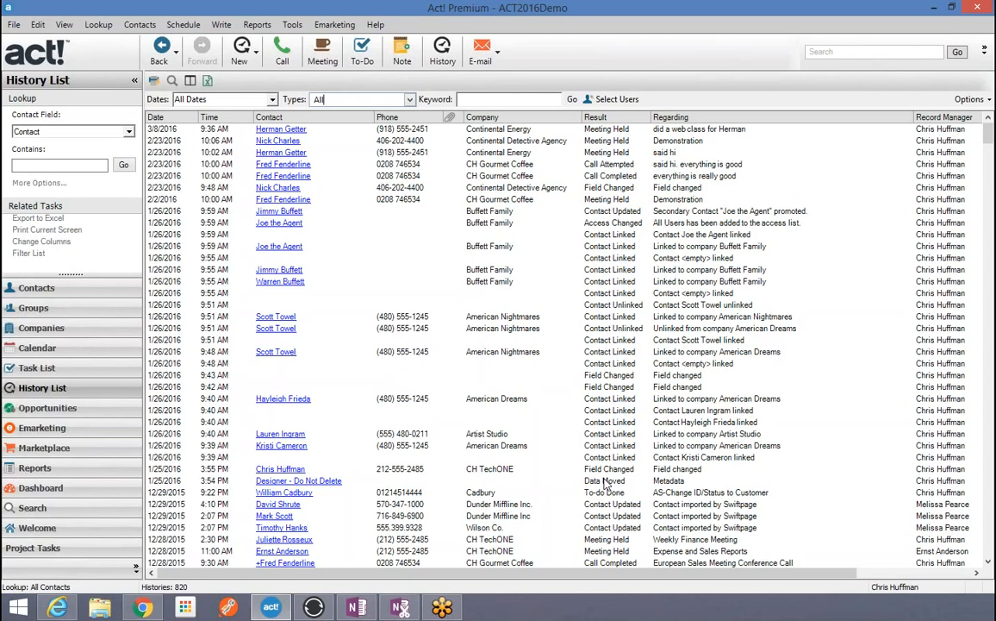
pyautogui.moveTo(989, 134); pyautogui.dragTo(991, 159)
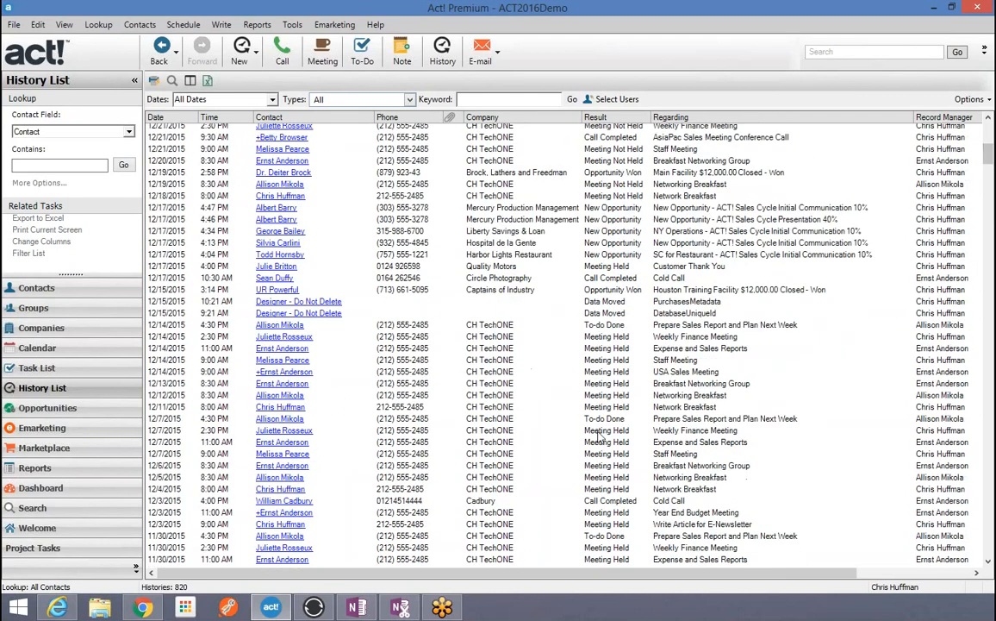
pyautogui.click(411, 100)
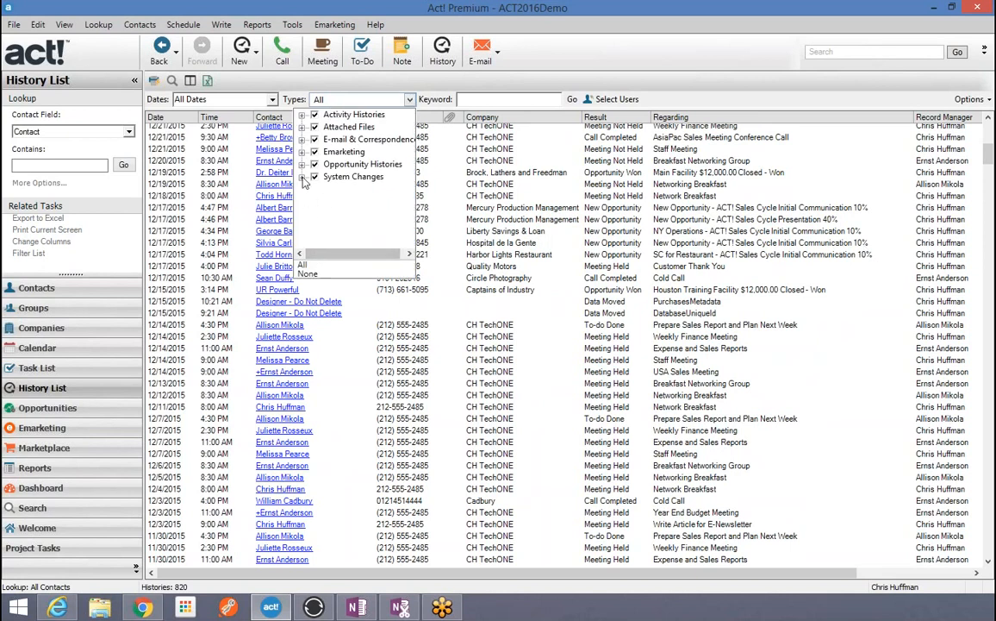
pyautogui.click(315, 139)
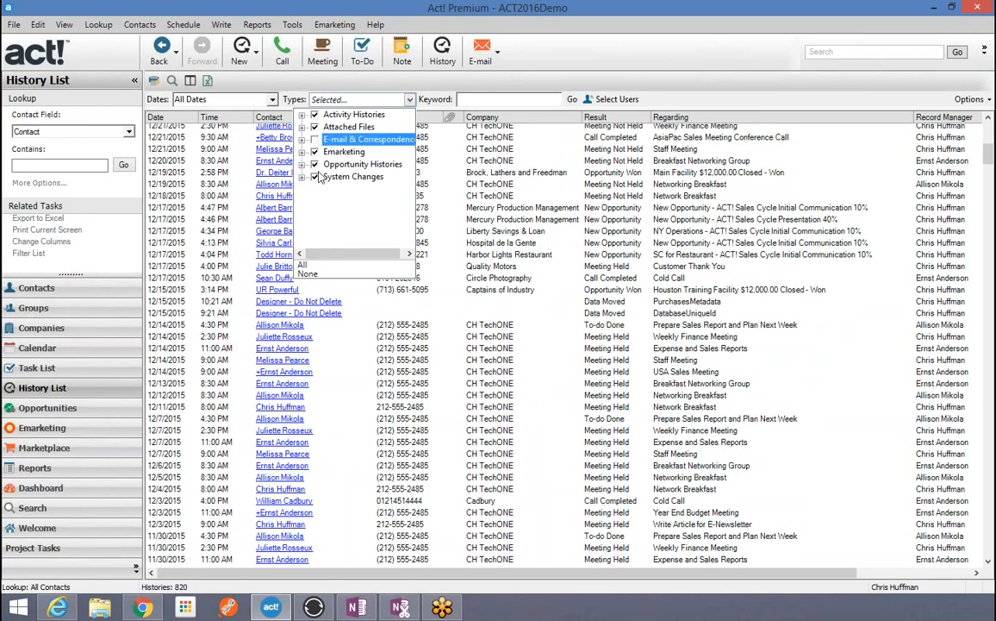
pyautogui.click(316, 177)
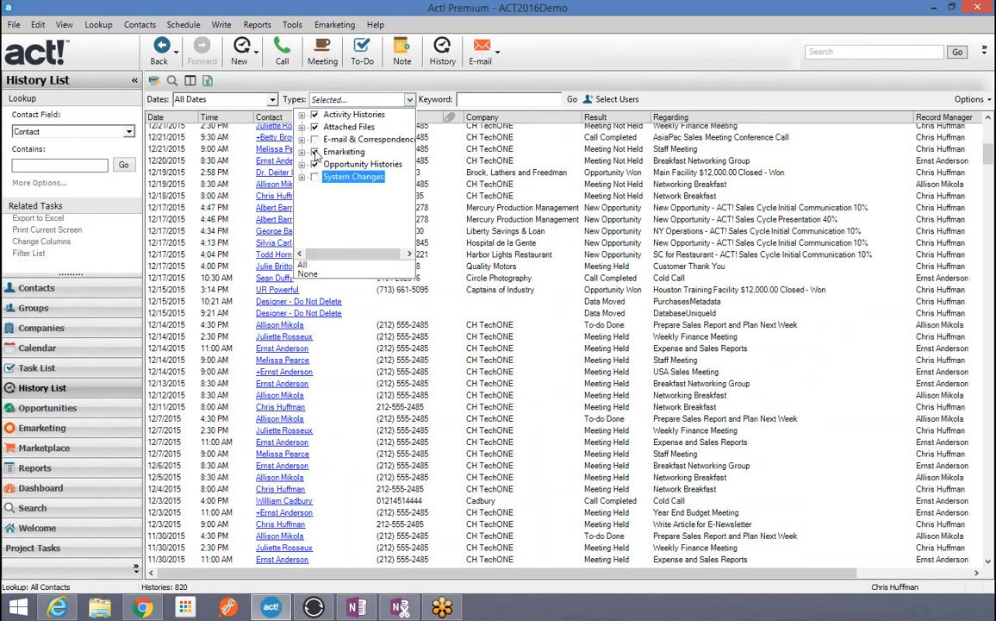
pyautogui.click(315, 152)
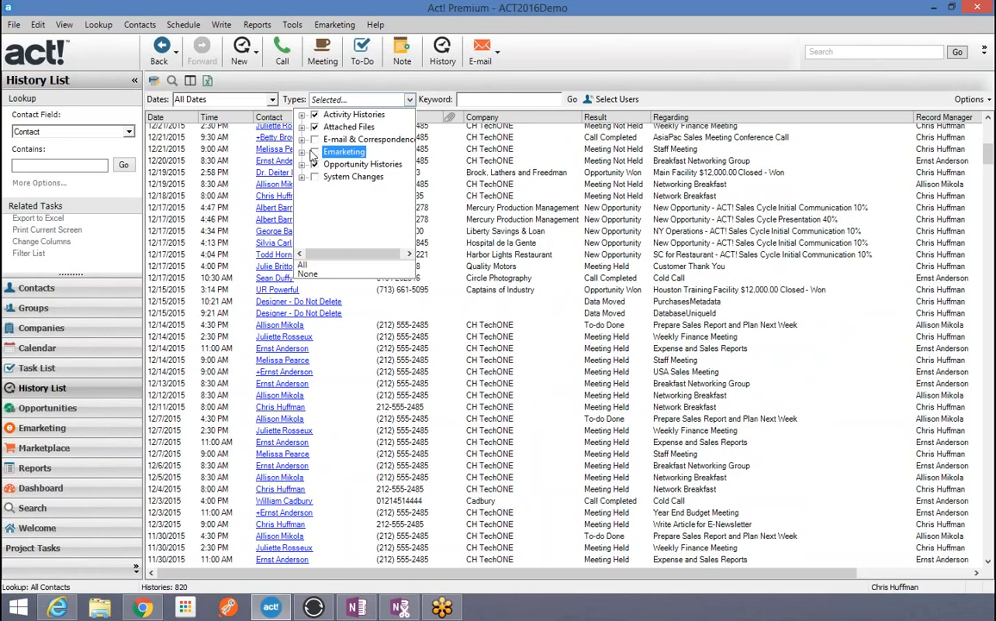
pyautogui.click(312, 128)
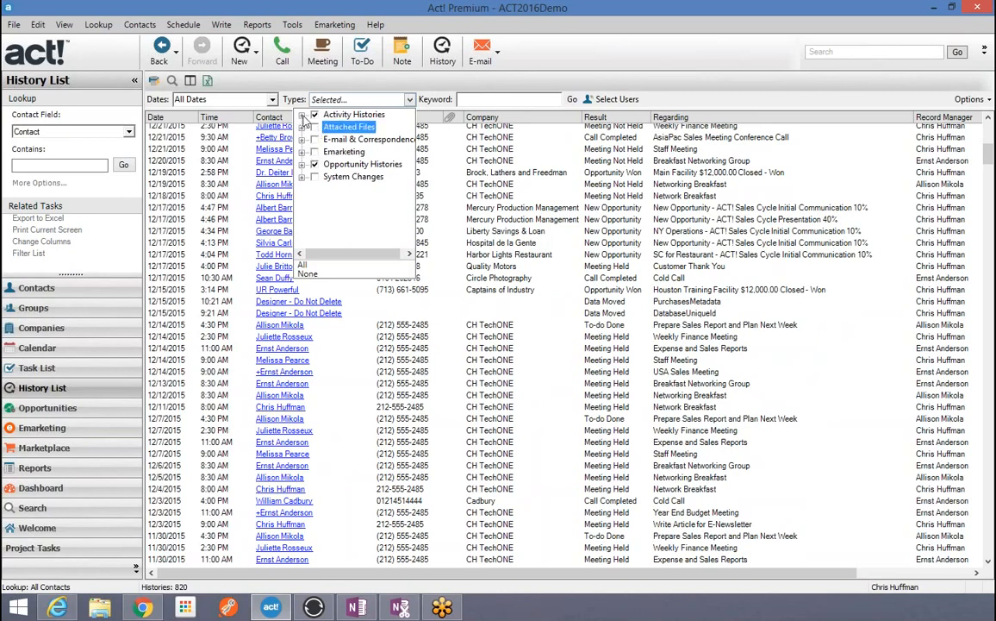
pyautogui.click(302, 114)
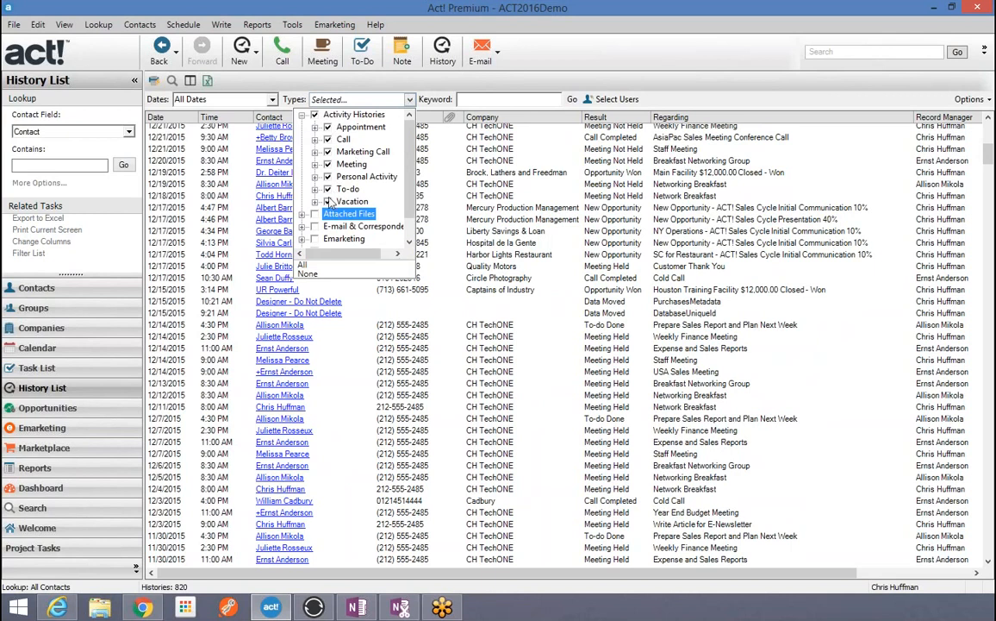
pyautogui.click(327, 201)
pyautogui.click(327, 176)
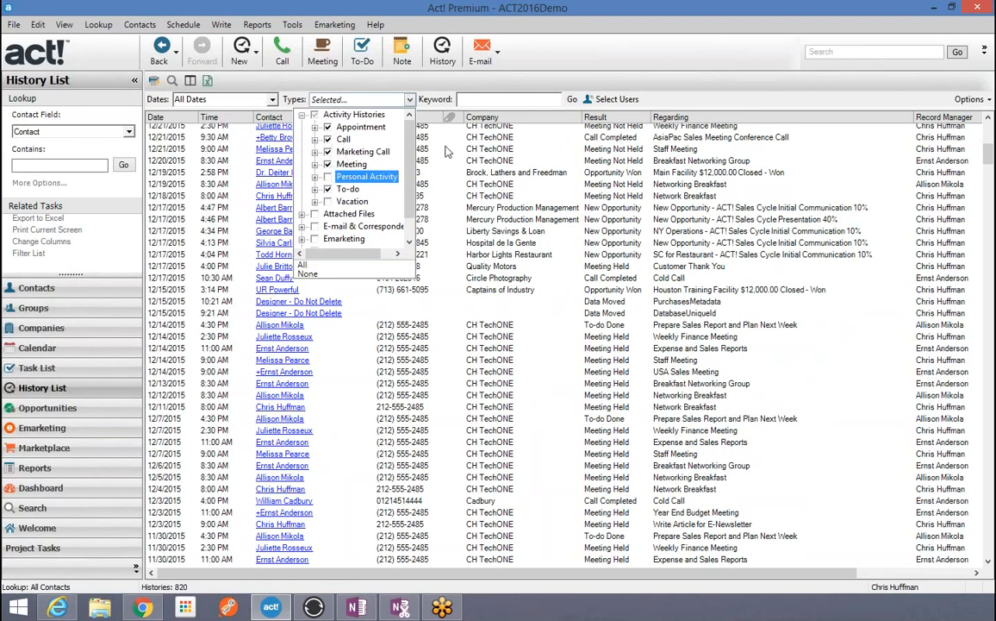
pyautogui.click(644, 101)
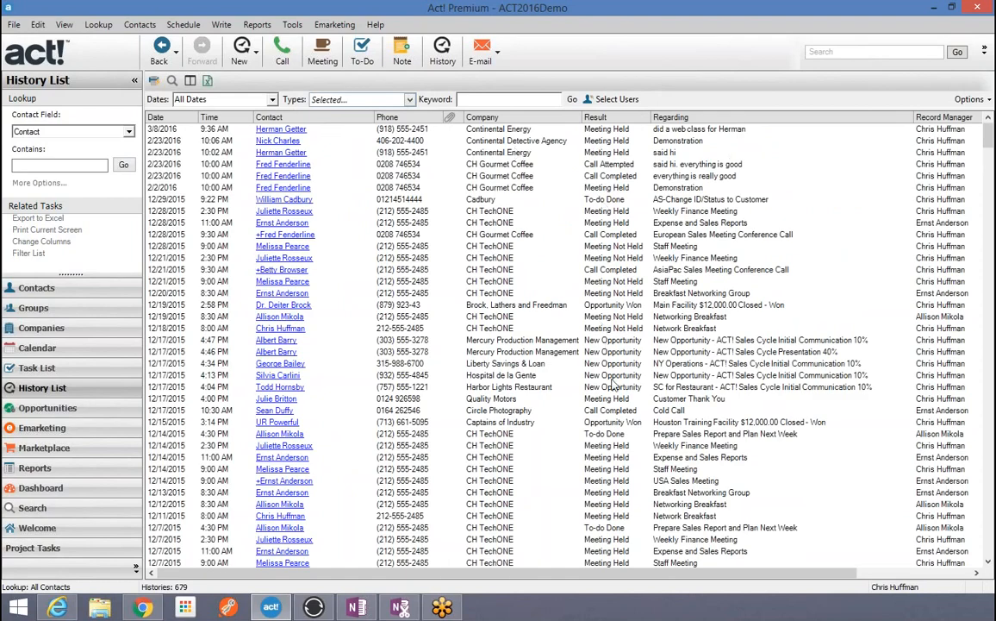
# Step: Also exclude Opportunity Histories, Call Attempted, Call Left Message and Meeting Not Held, leaving 491 histories
pyautogui.click(372, 97)
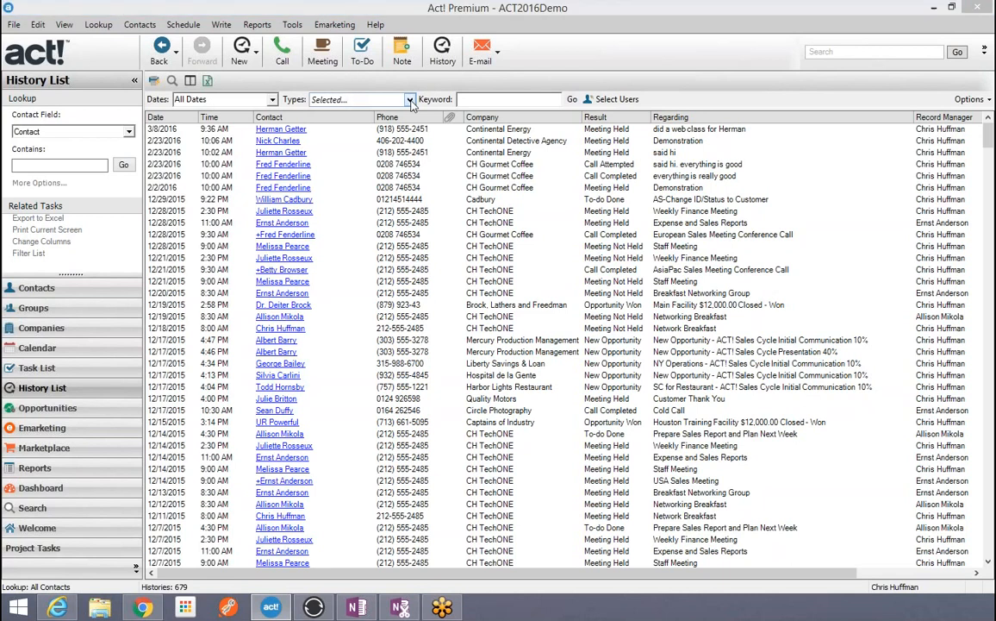
pyautogui.click(315, 164)
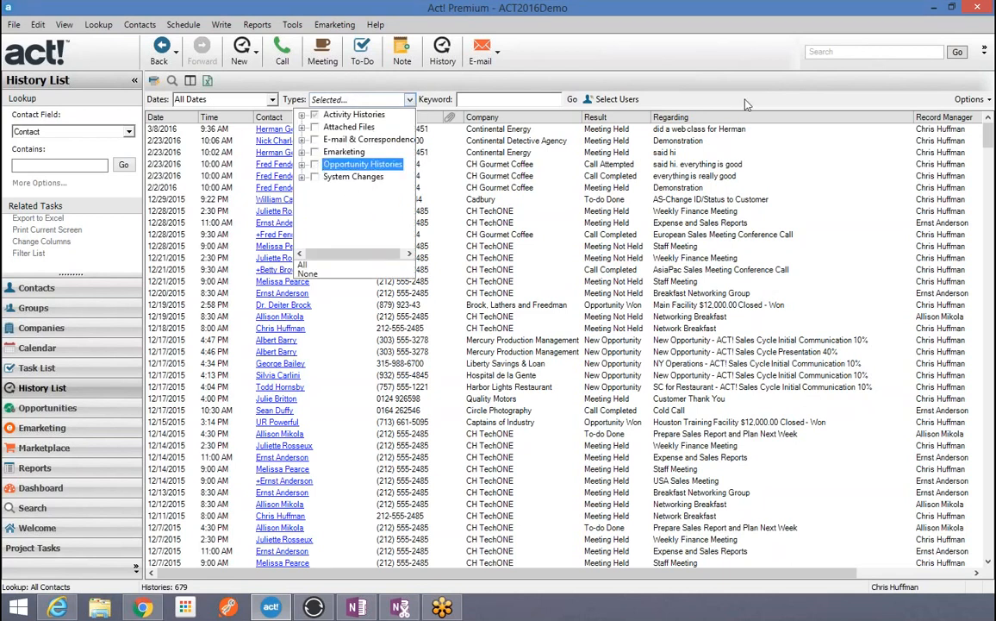
pyautogui.click(745, 100)
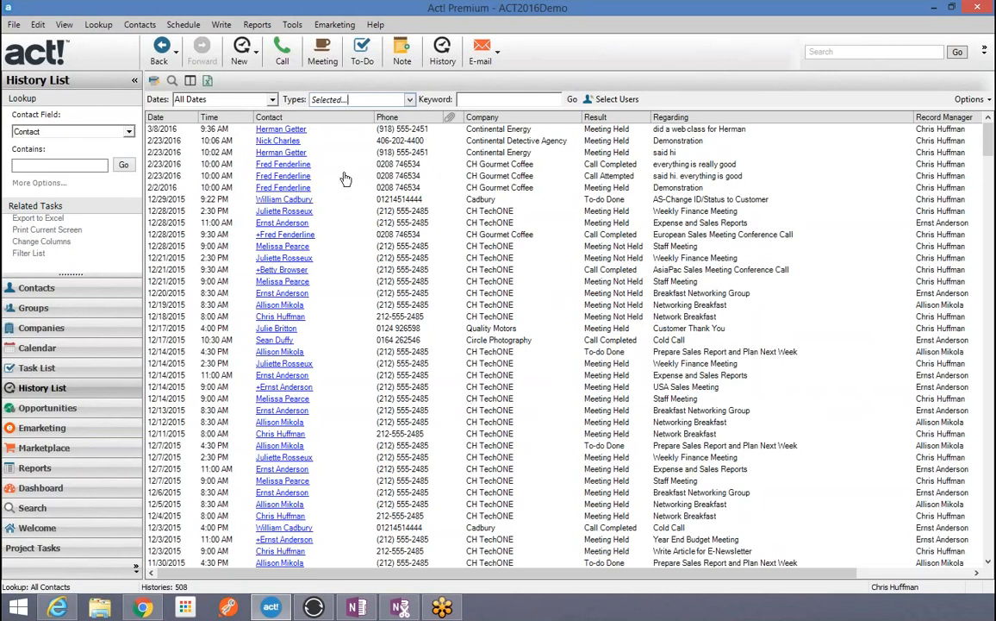
pyautogui.click(410, 100)
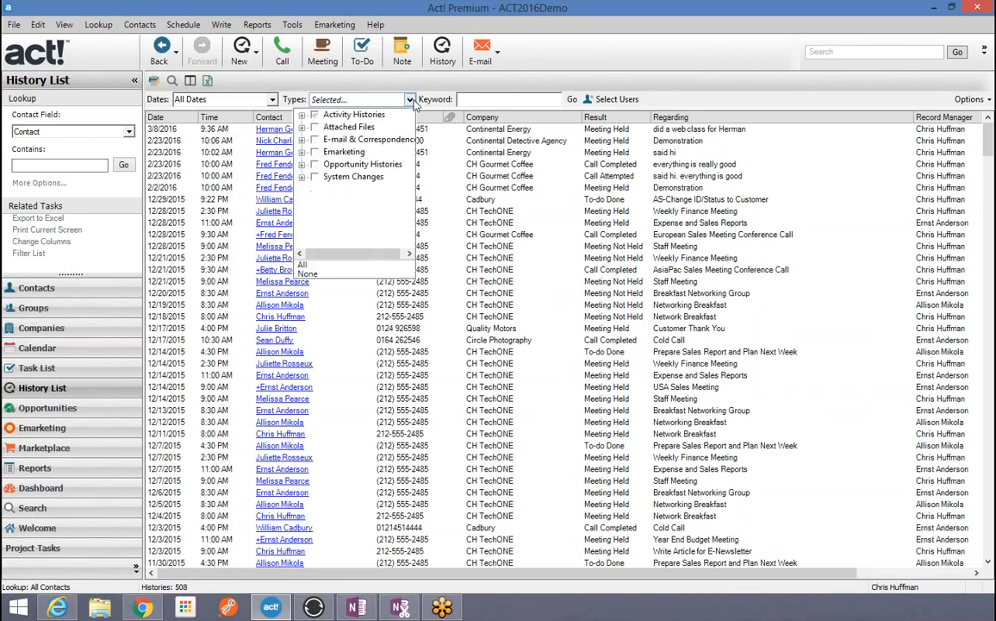
pyautogui.click(301, 116)
pyautogui.click(315, 139)
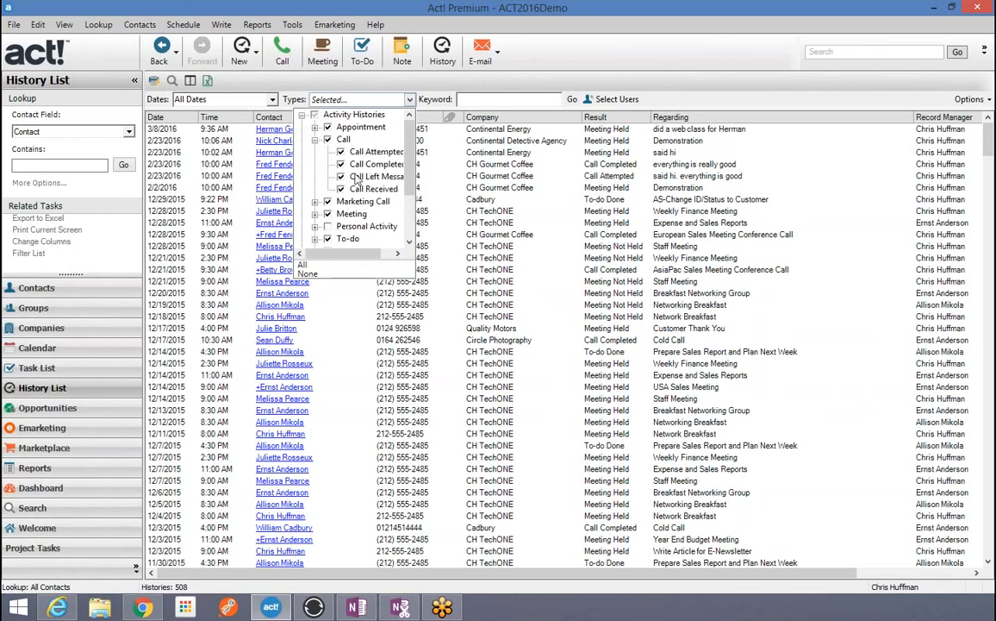
pyautogui.click(341, 152)
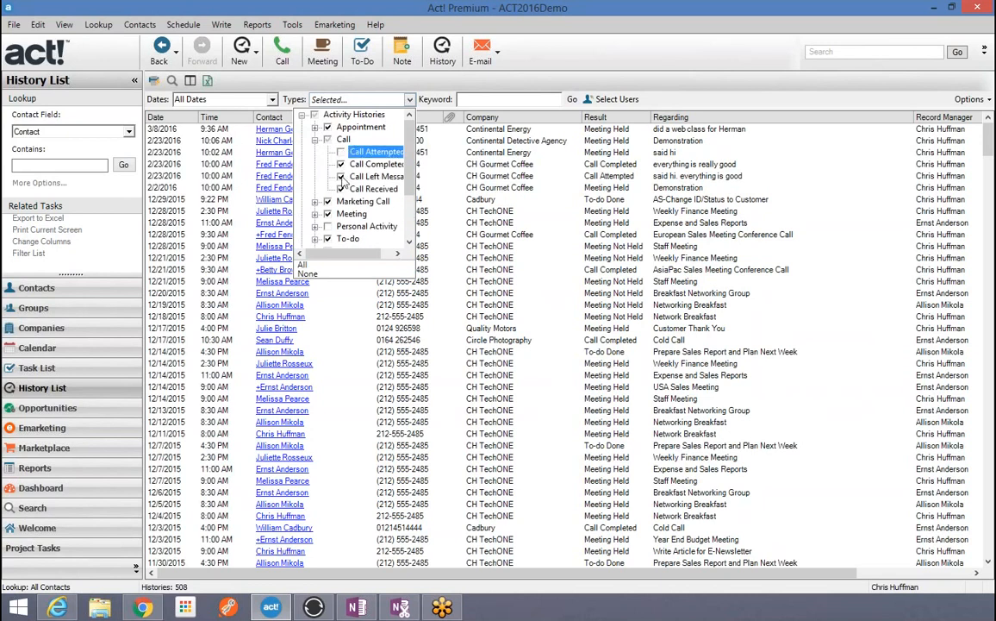
pyautogui.click(341, 176)
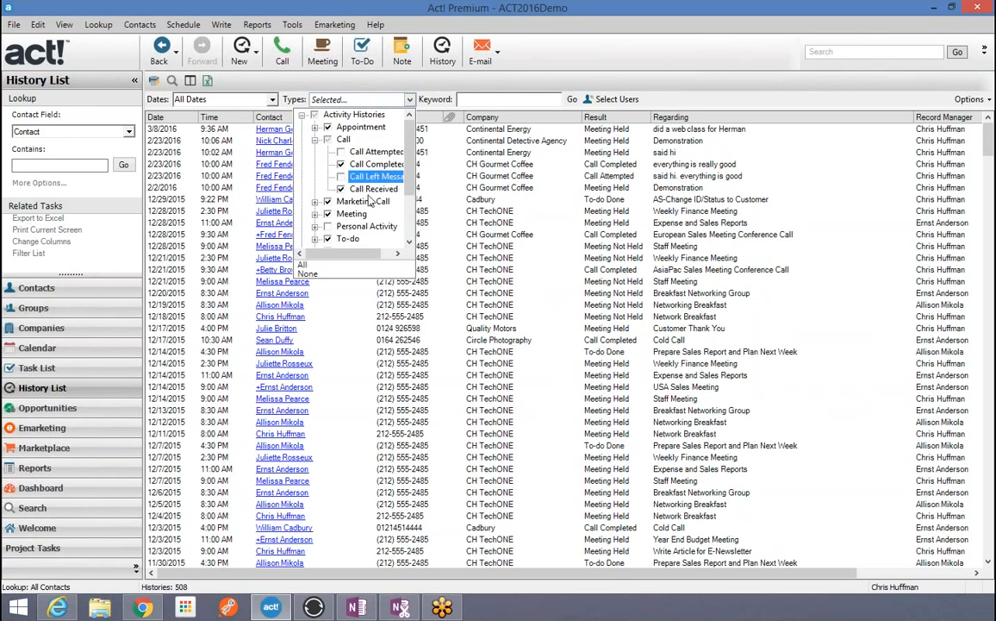
pyautogui.click(315, 213)
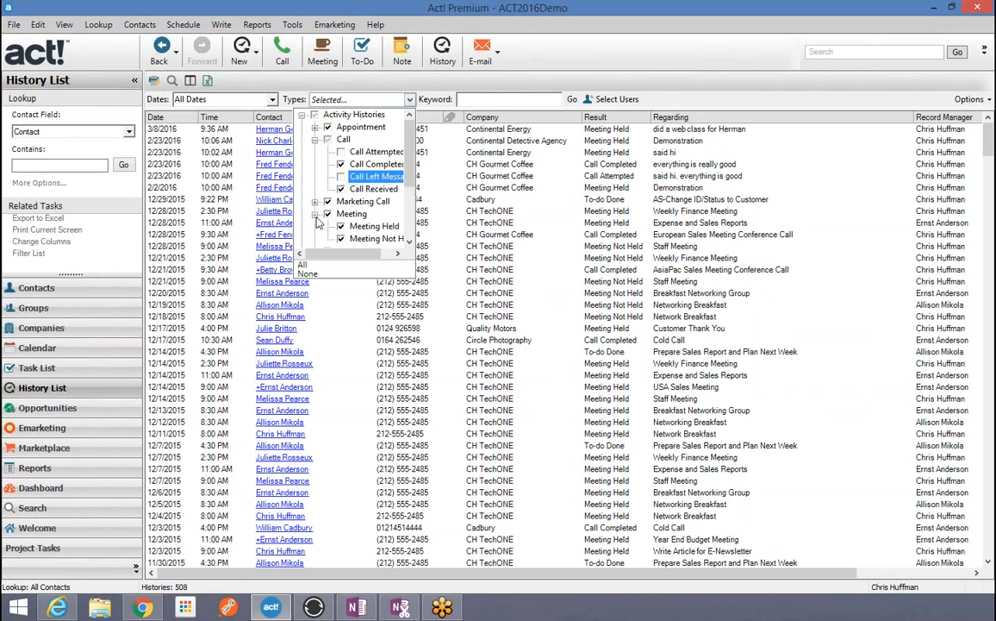
pyautogui.click(342, 241)
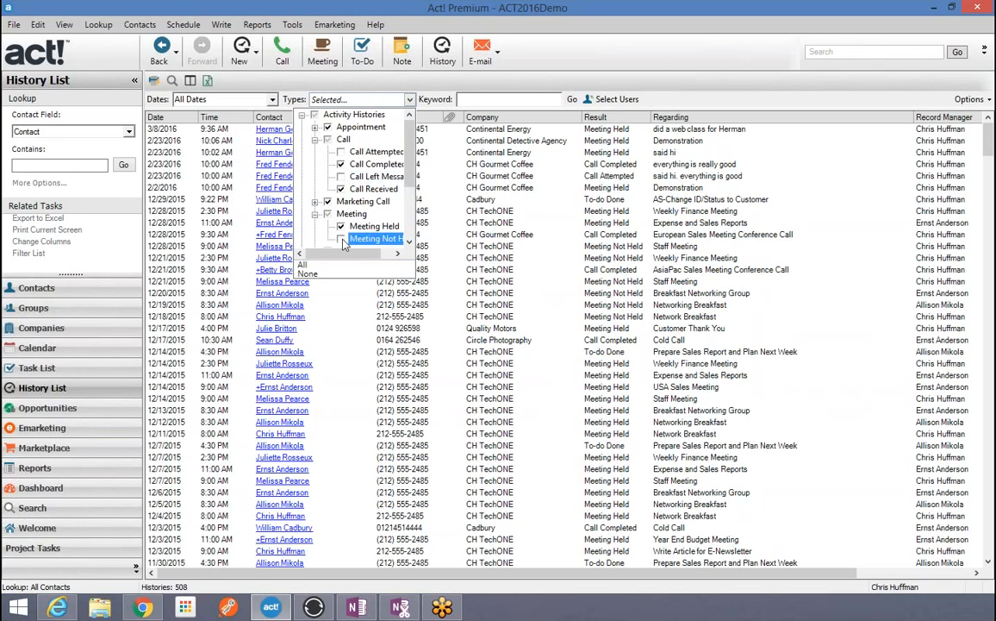
pyautogui.scroll(-1, 379, 163)
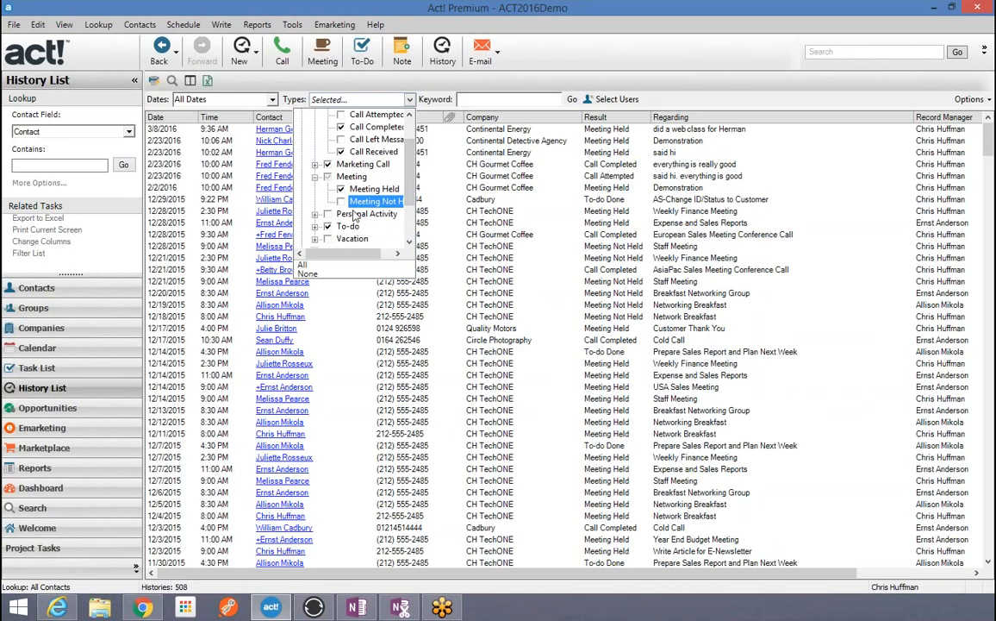
pyautogui.click(653, 95)
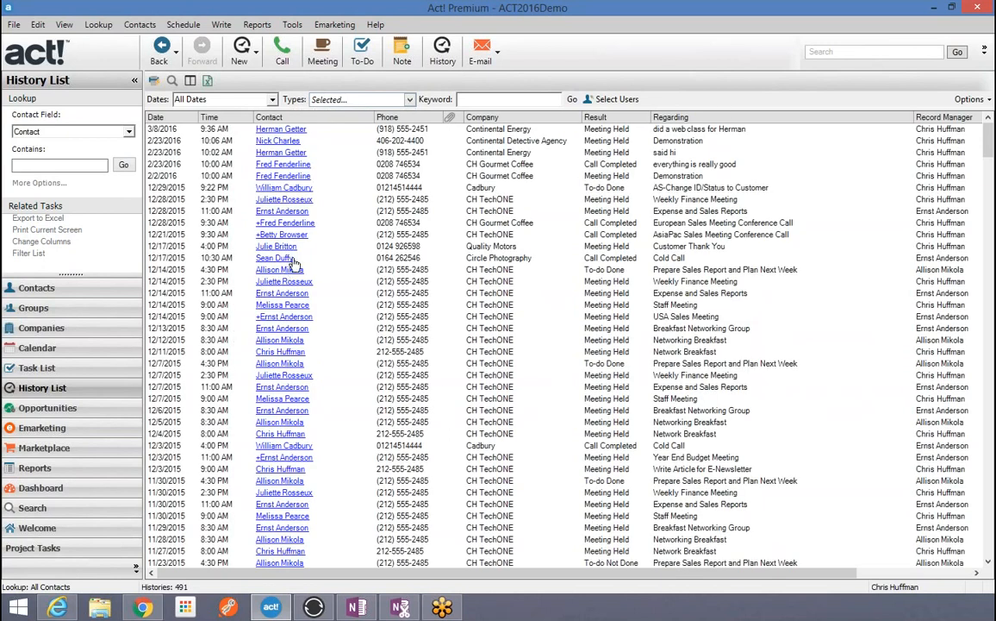
# Step: Keep the Select Users filter on All users and confirm with OK
pyautogui.click(615, 100)
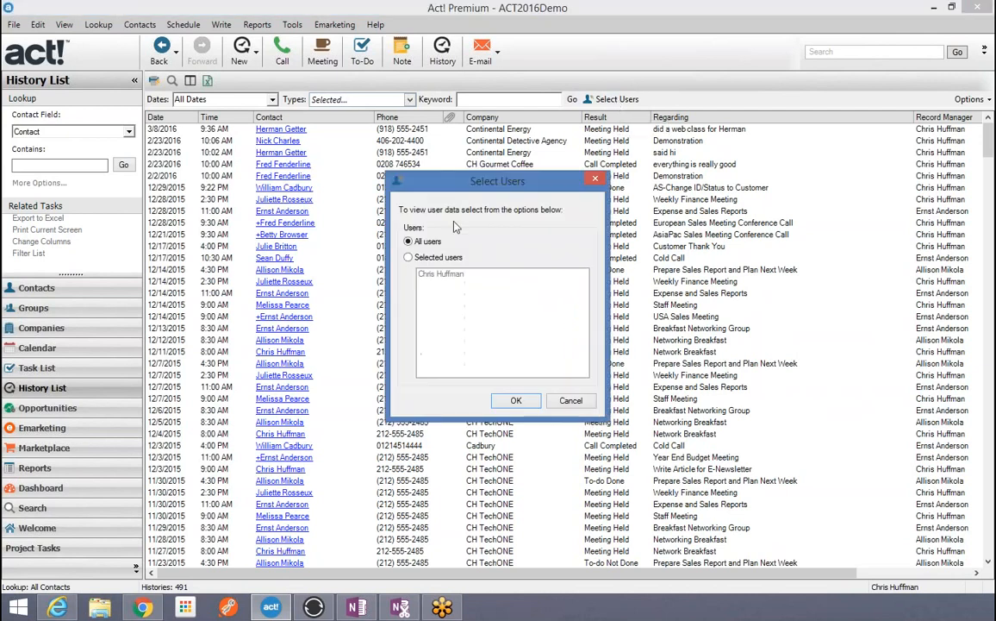
pyautogui.click(409, 258)
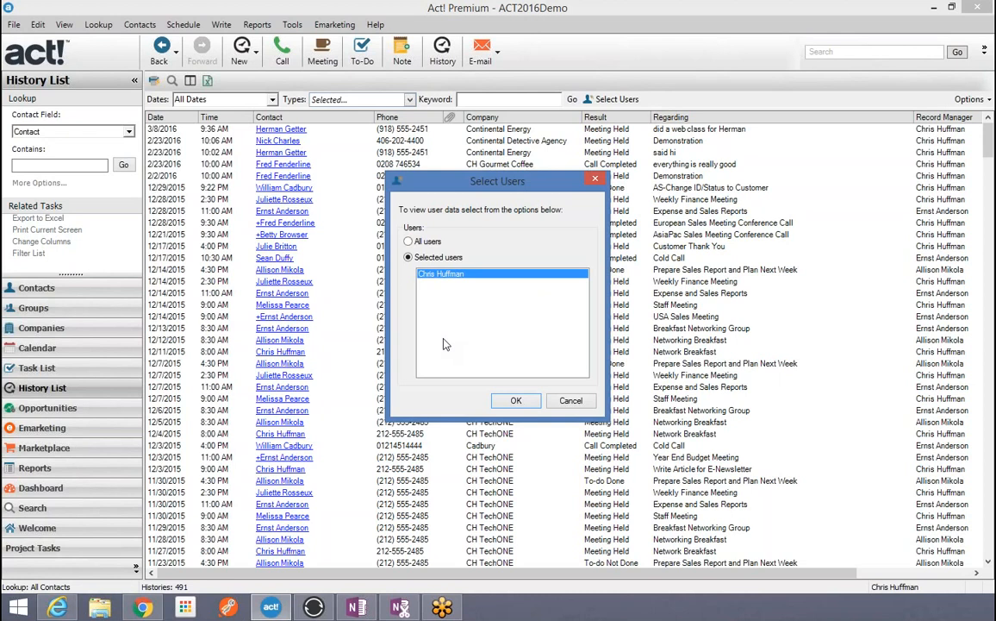
pyautogui.click(408, 243)
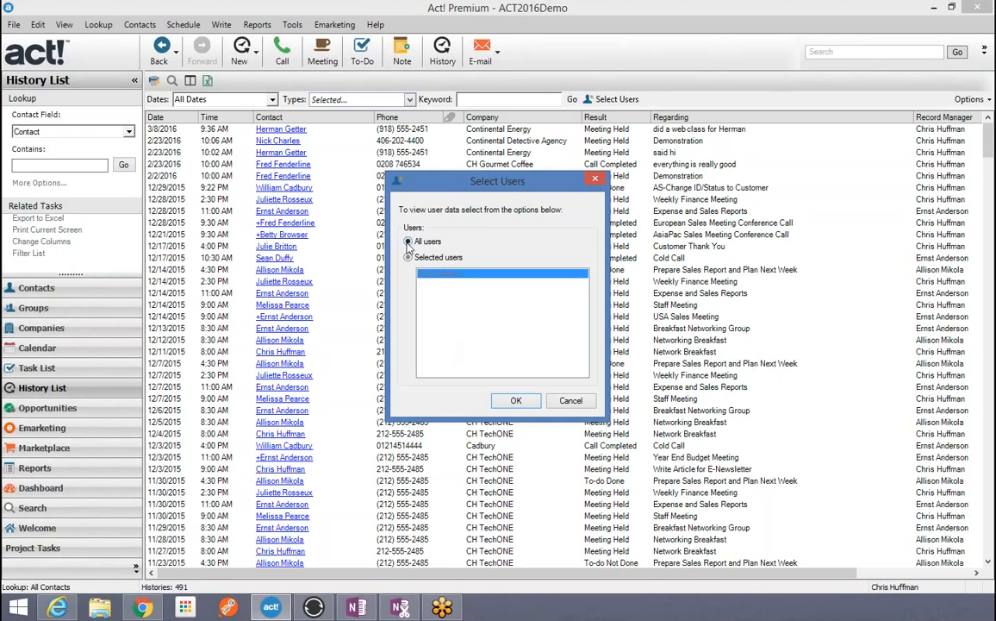
pyautogui.click(512, 400)
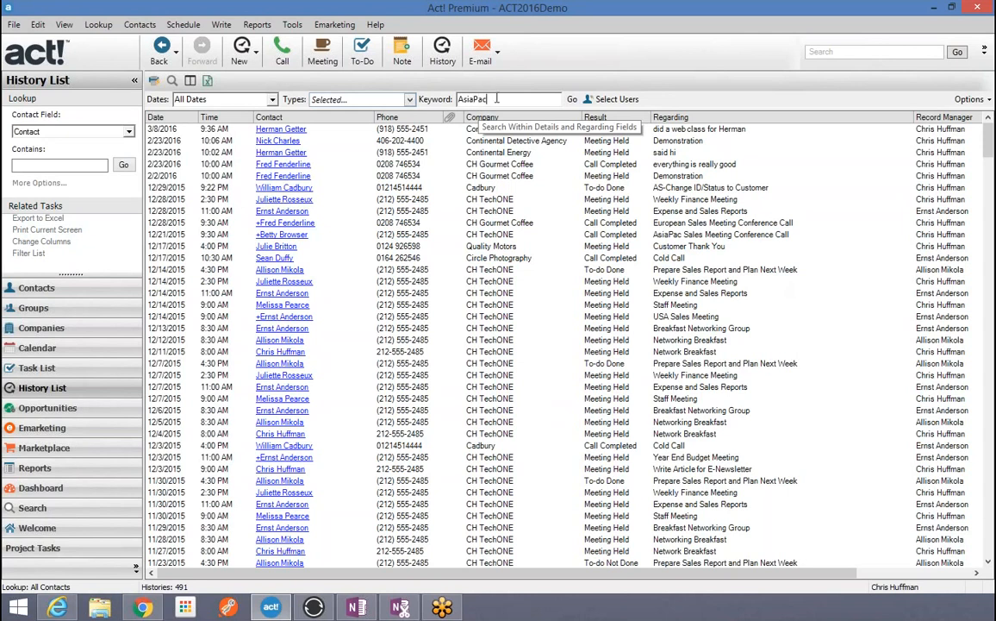
# Step: Run the AsiaPac keyword search, narrowing the list to 11 Conference Call histories
pyautogui.click(573, 99)
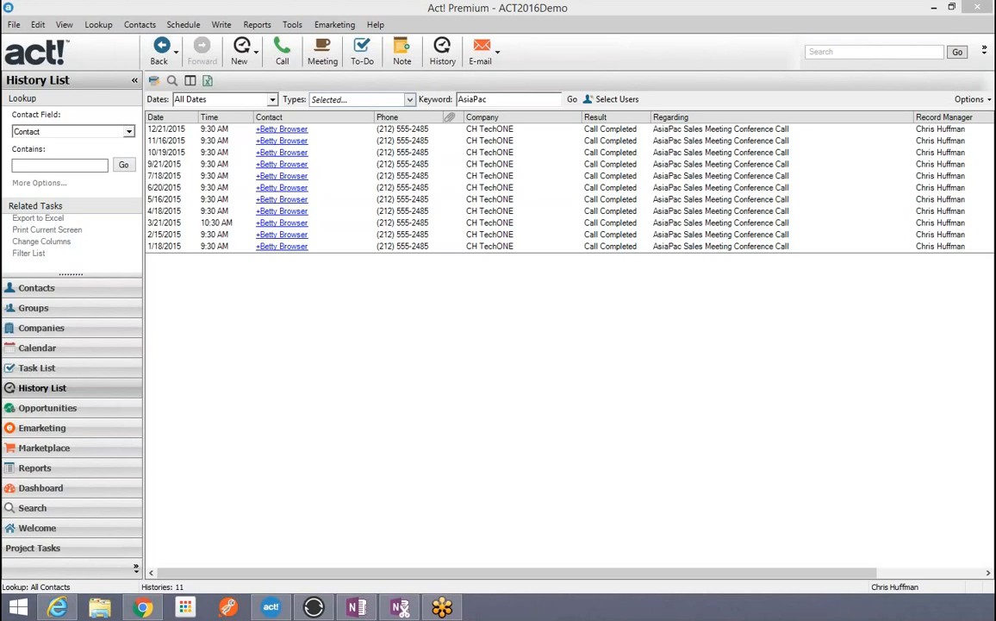
pyautogui.click(495, 100)
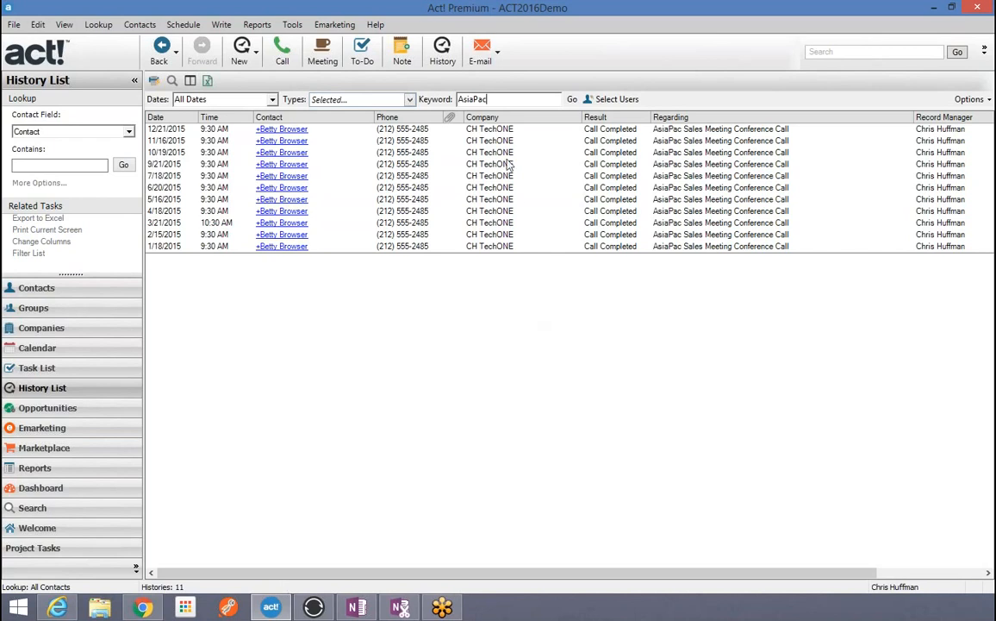
# Step: Clear the AsiaPac keyword and set Dates to Last 90 Days, leaving 20 histories
pyautogui.doubleClick(458, 97)
pyautogui.press('Delete')
pyautogui.click(273, 101)
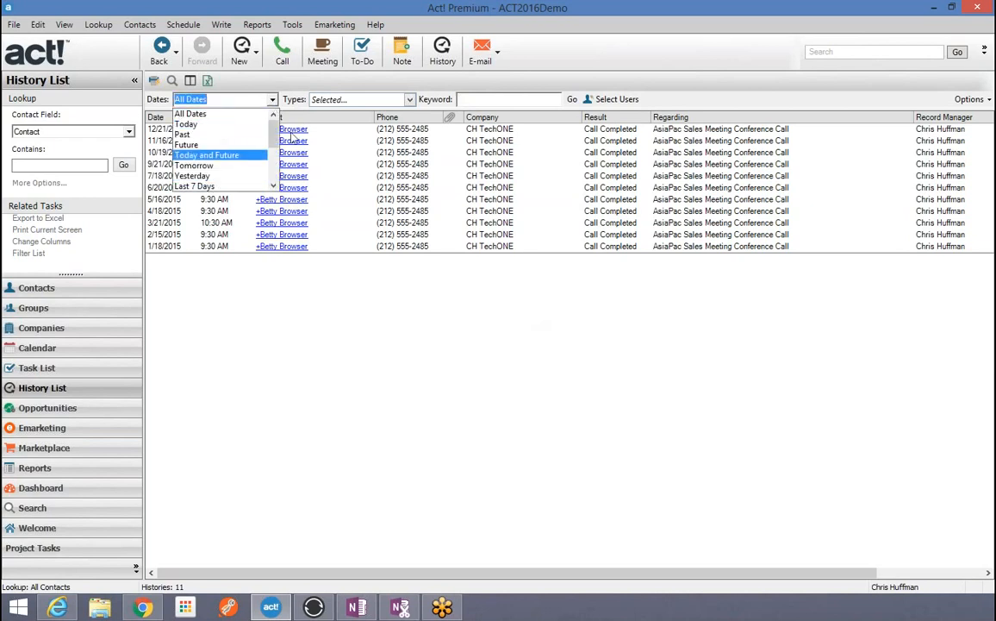
pyautogui.moveTo(273, 133); pyautogui.dragTo(274, 152)
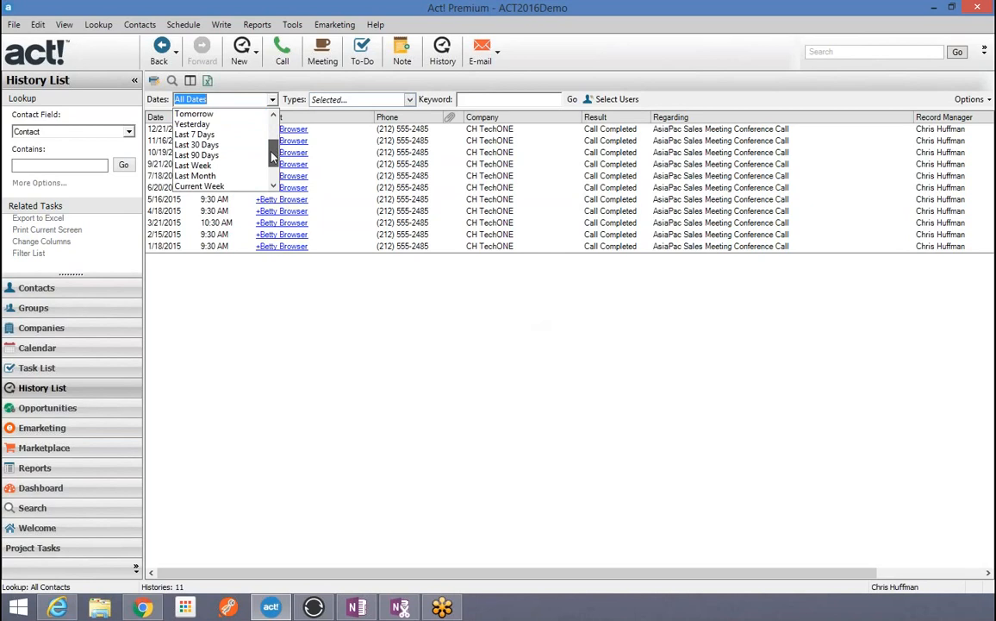
pyautogui.click(204, 155)
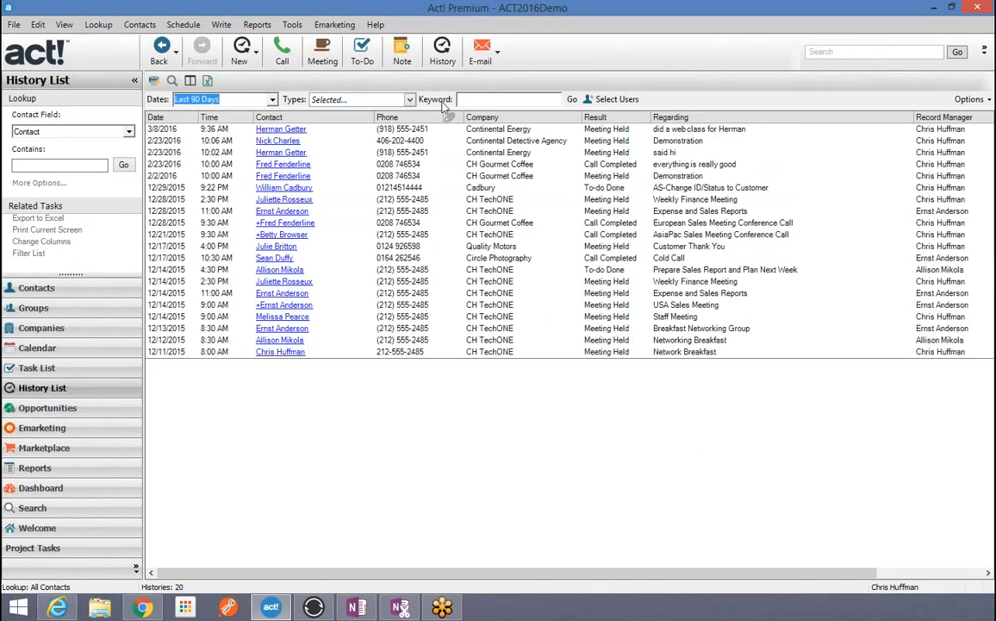
pyautogui.click(373, 99)
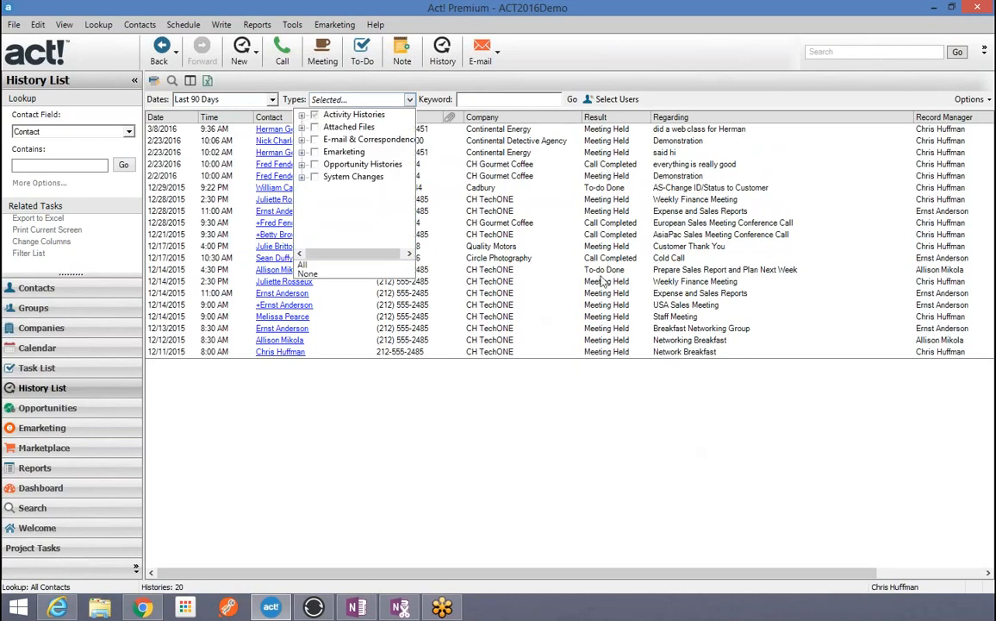
pyautogui.click(634, 77)
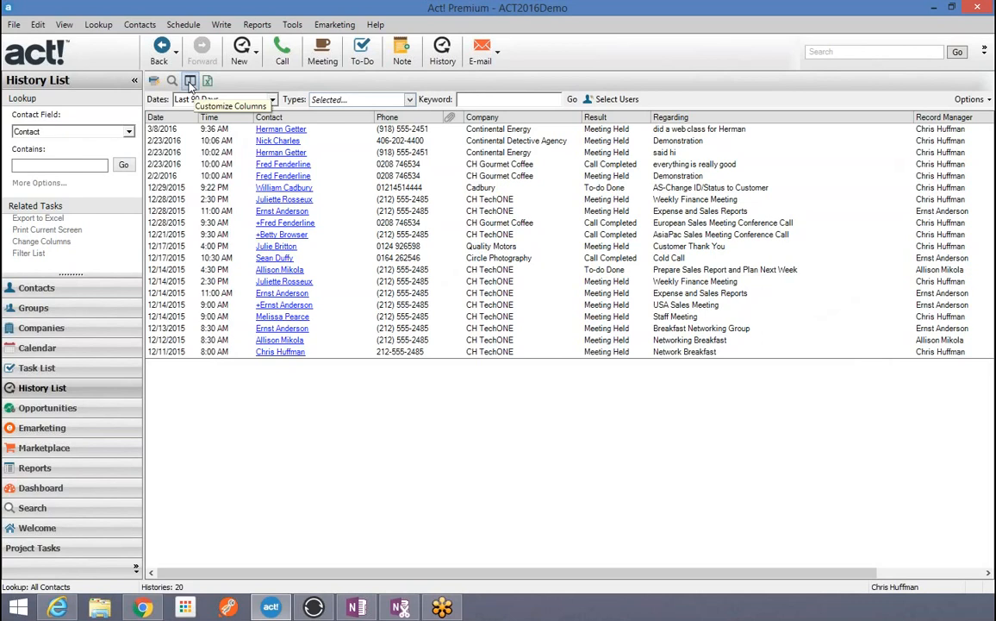
# Step: In Customize Columns, remove the Attachments, Regarding and Details columns
pyautogui.click(969, 100)
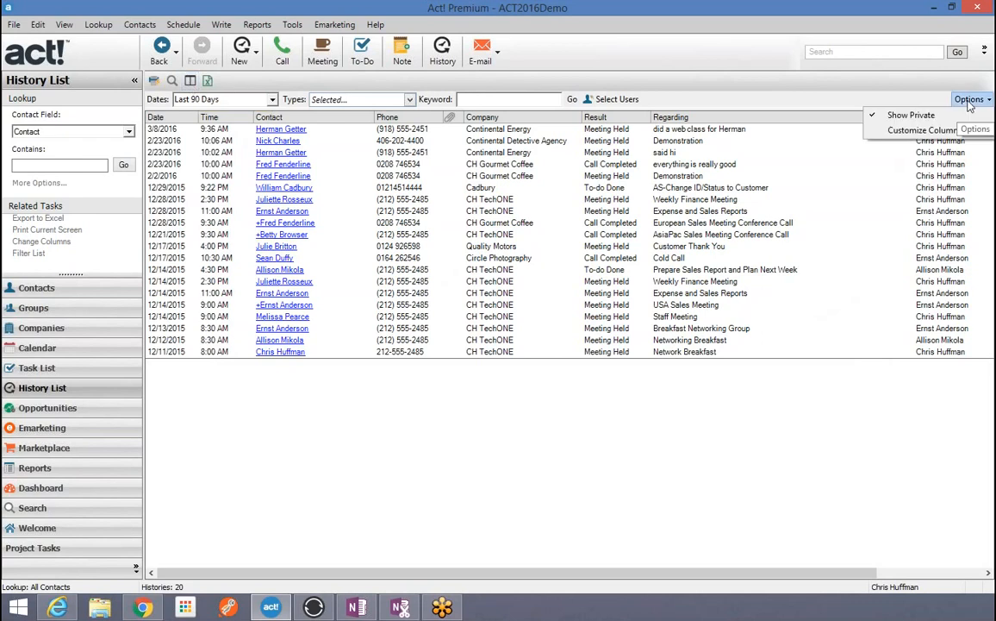
pyautogui.click(920, 132)
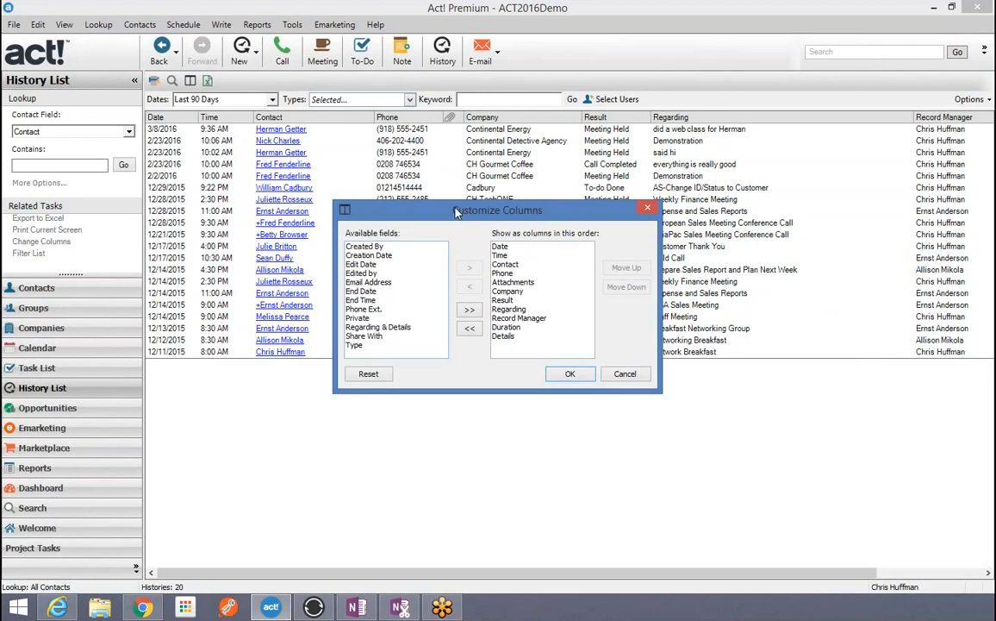
pyautogui.moveTo(456, 208); pyautogui.dragTo(456, 359)
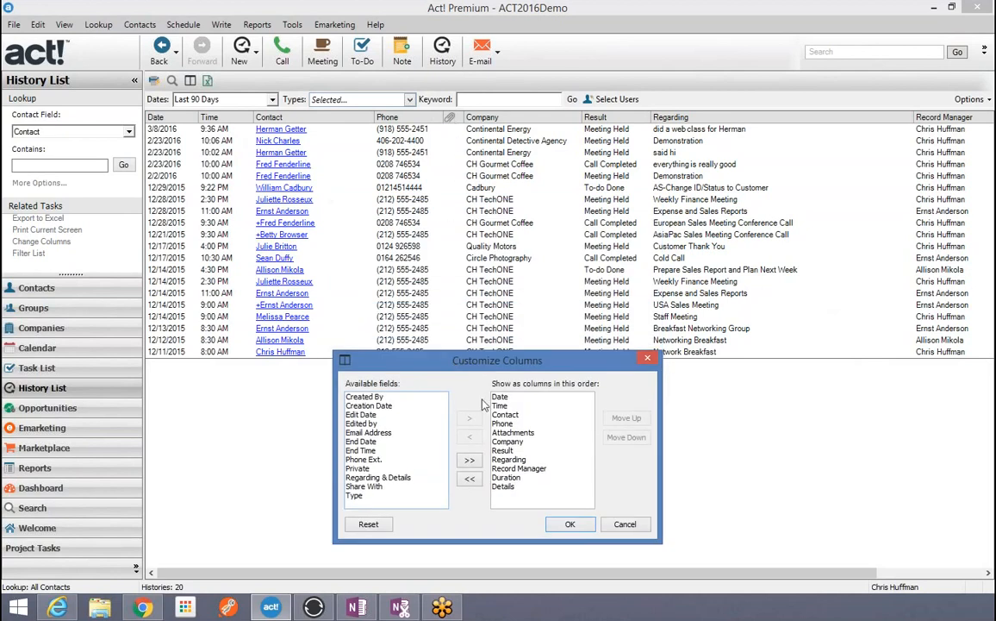
pyautogui.click(514, 433)
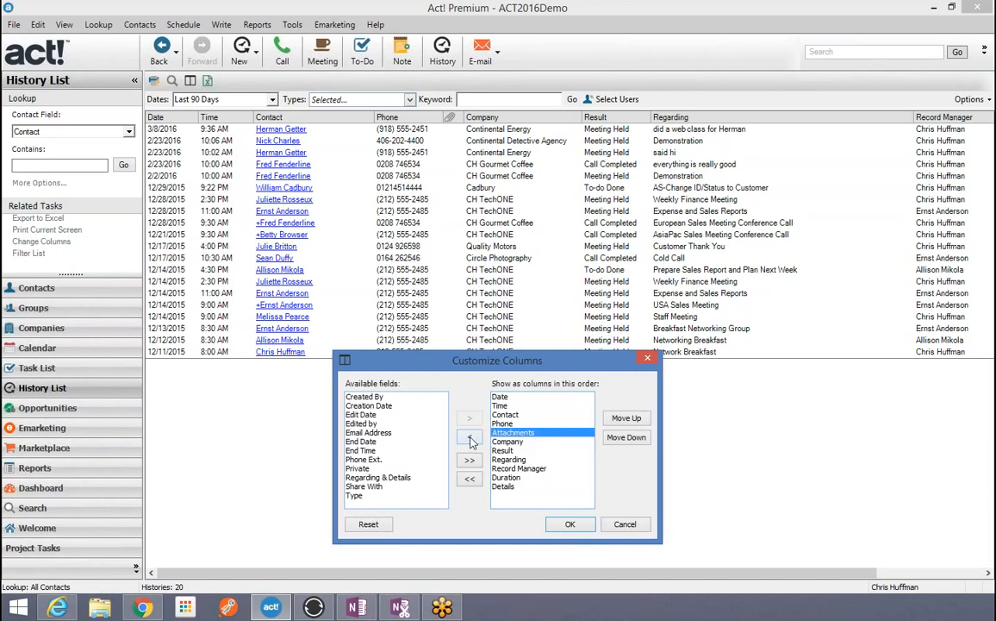
pyautogui.click(469, 438)
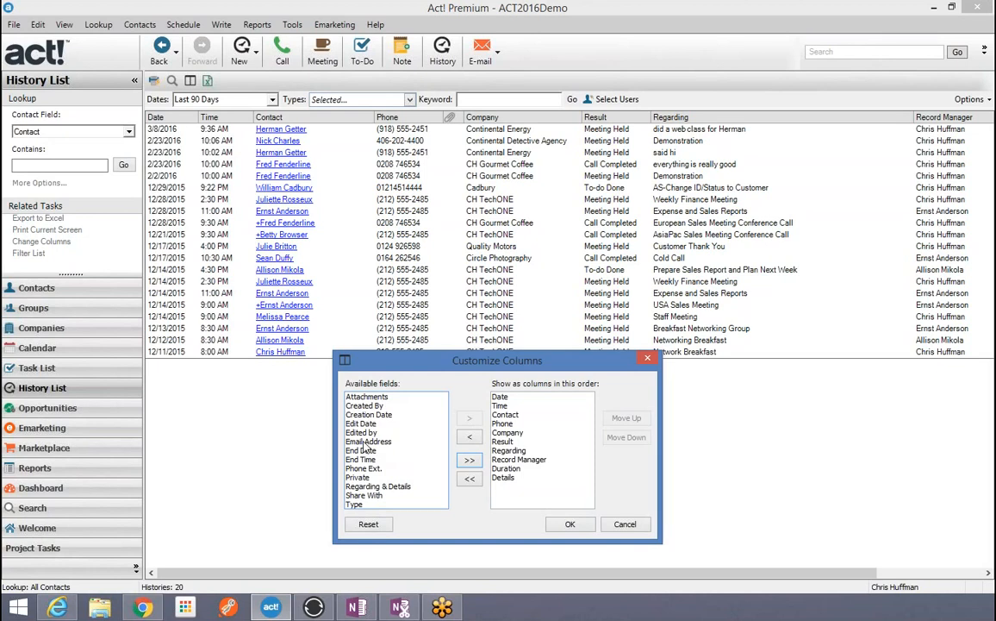
pyautogui.click(508, 450)
pyautogui.click(470, 438)
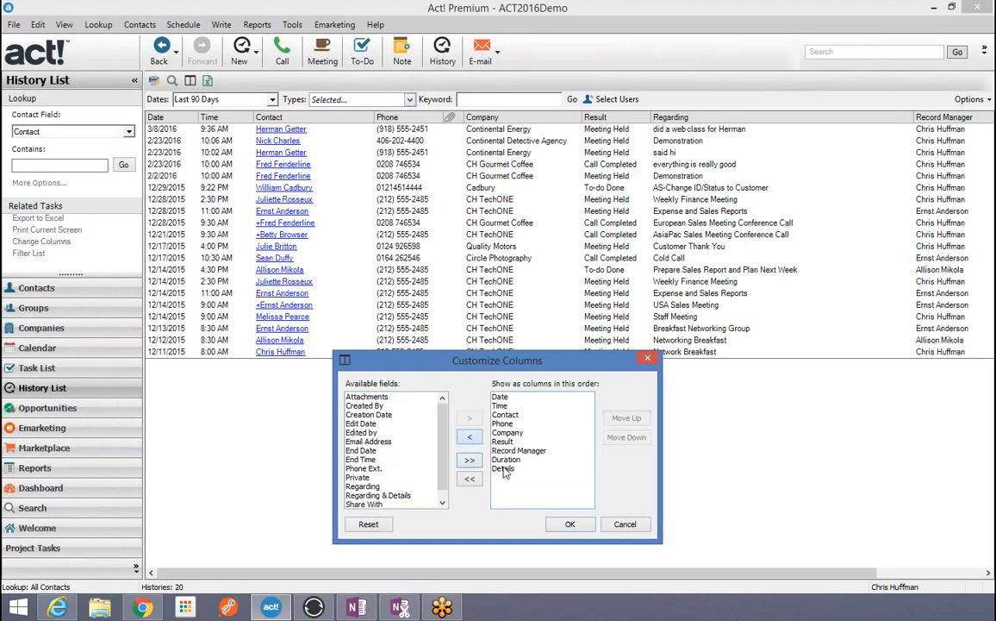
pyautogui.click(470, 437)
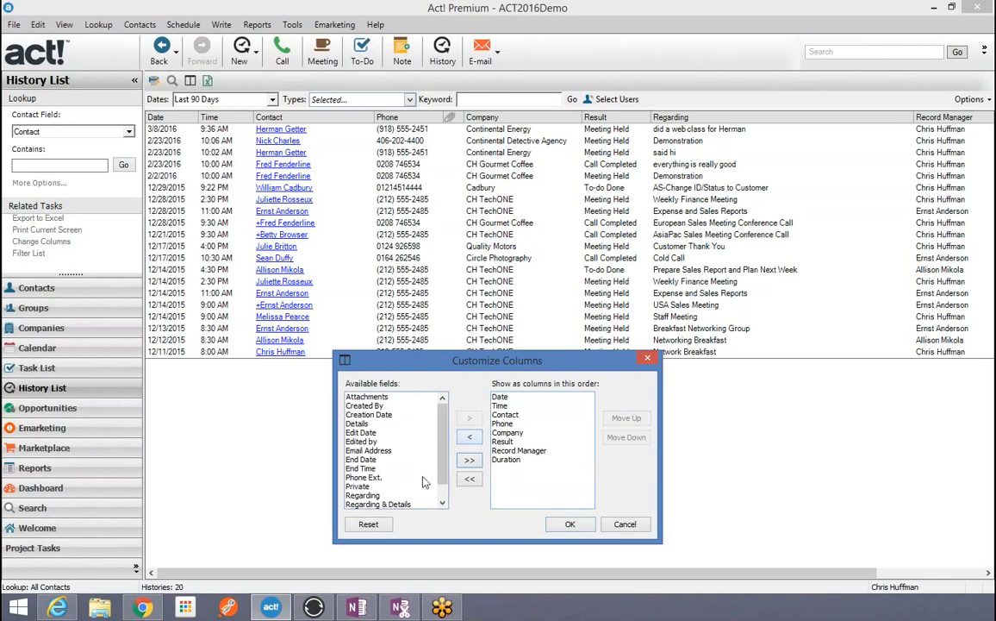
# Step: Add a Regarding & Details column, move it up above Record Manager, and apply
pyautogui.click(380, 505)
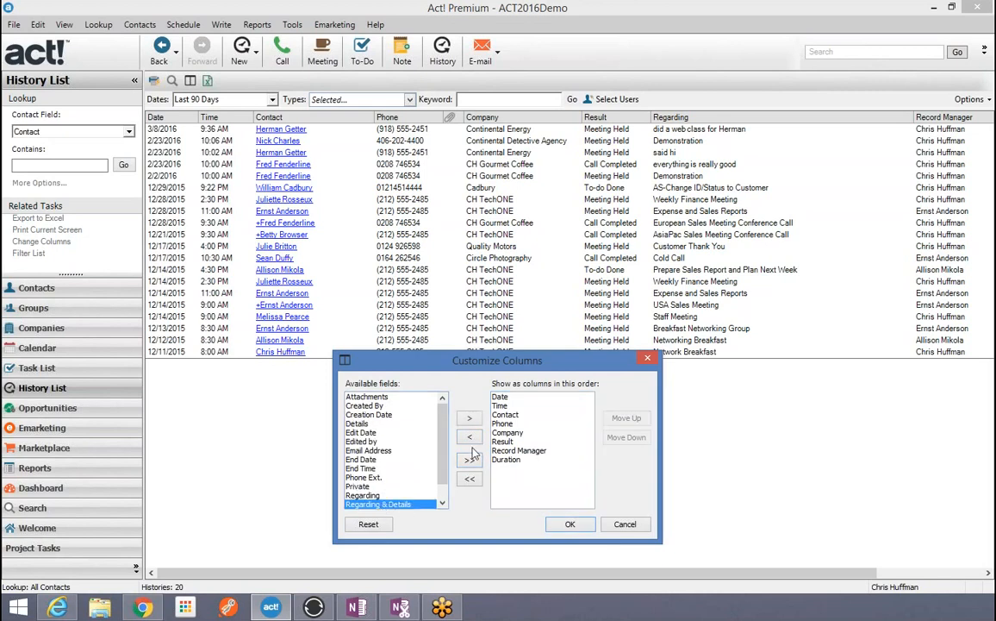
pyautogui.click(470, 417)
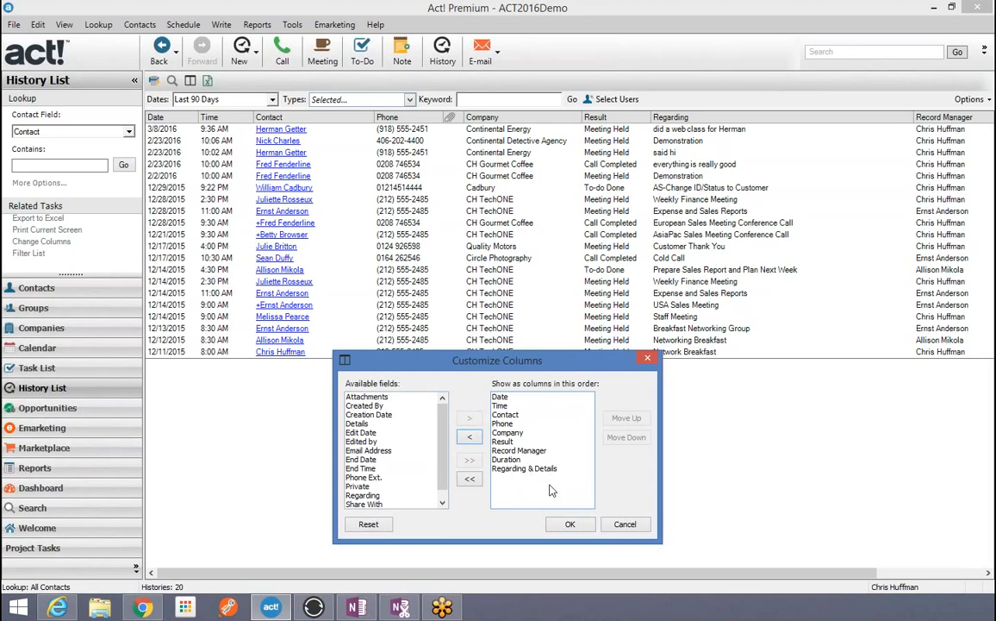
pyautogui.click(518, 469)
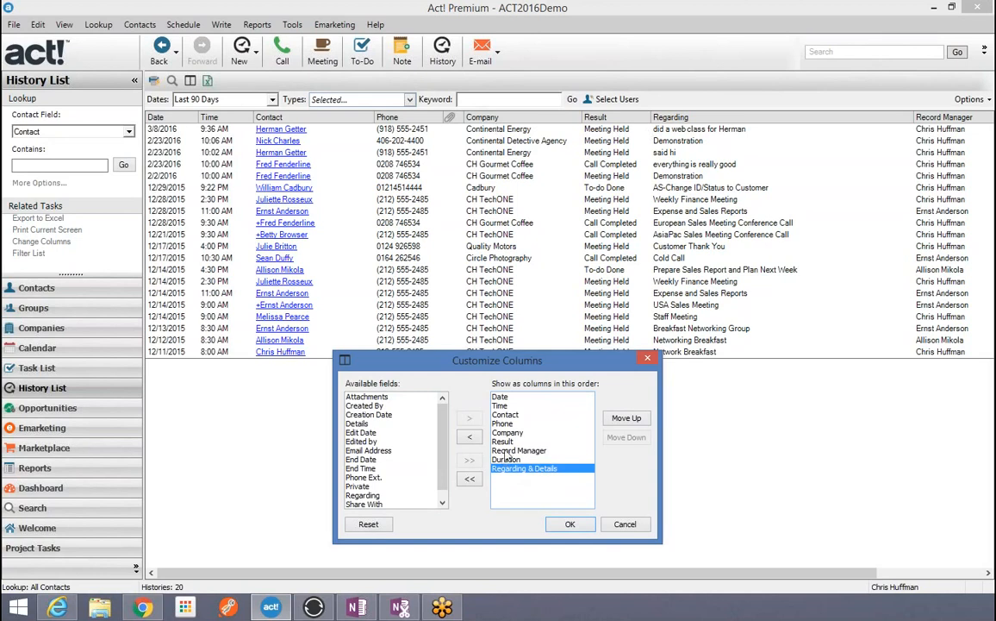
pyautogui.click(625, 419)
pyautogui.click(625, 419)
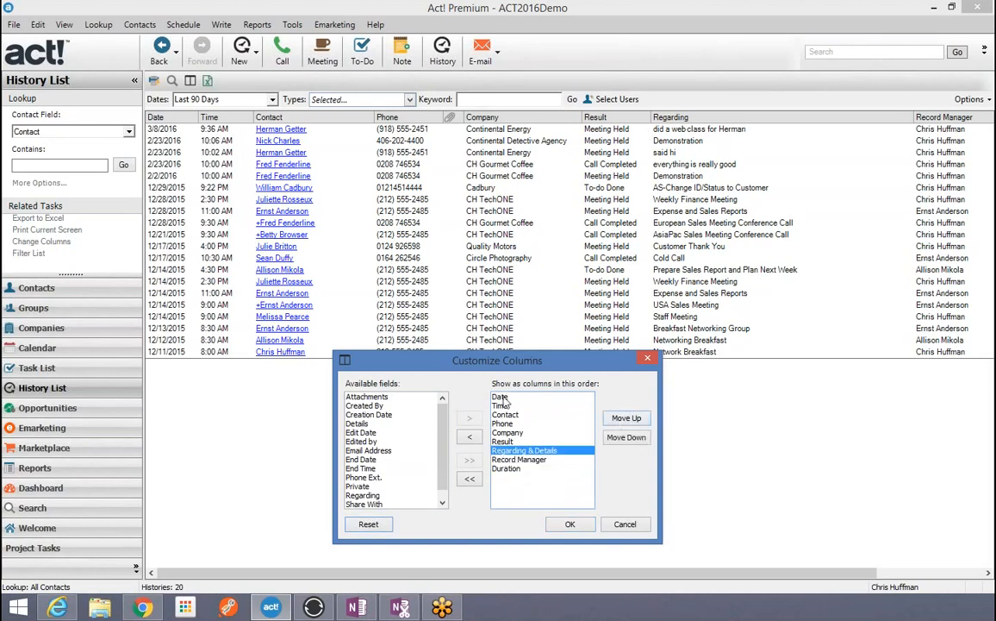
pyautogui.click(570, 525)
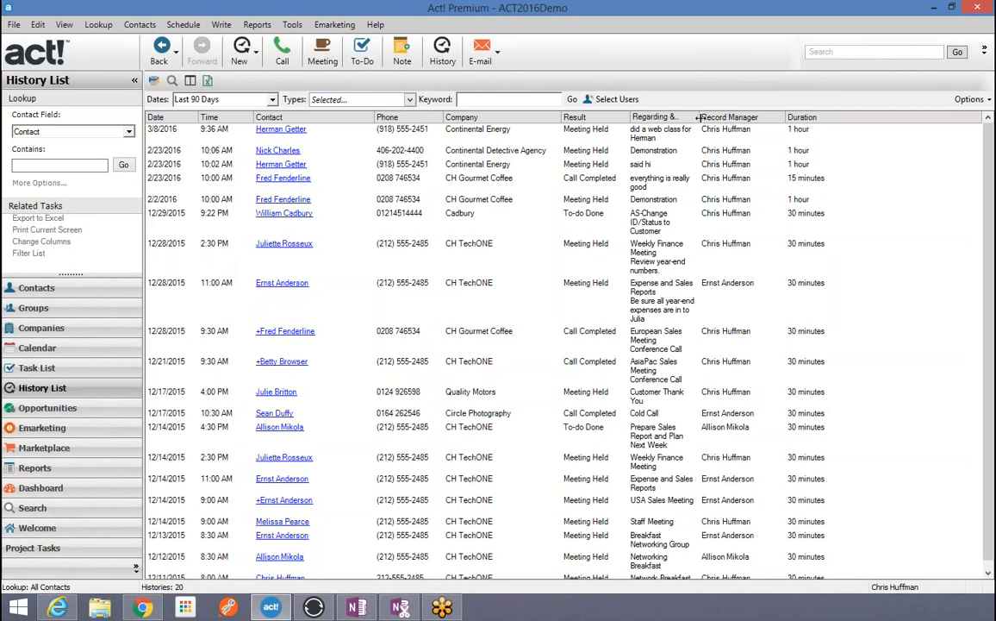
# Step: Drag the Regarding & Details column border right so most descriptions fit on one line
pyautogui.moveTo(698, 117); pyautogui.dragTo(821, 119)
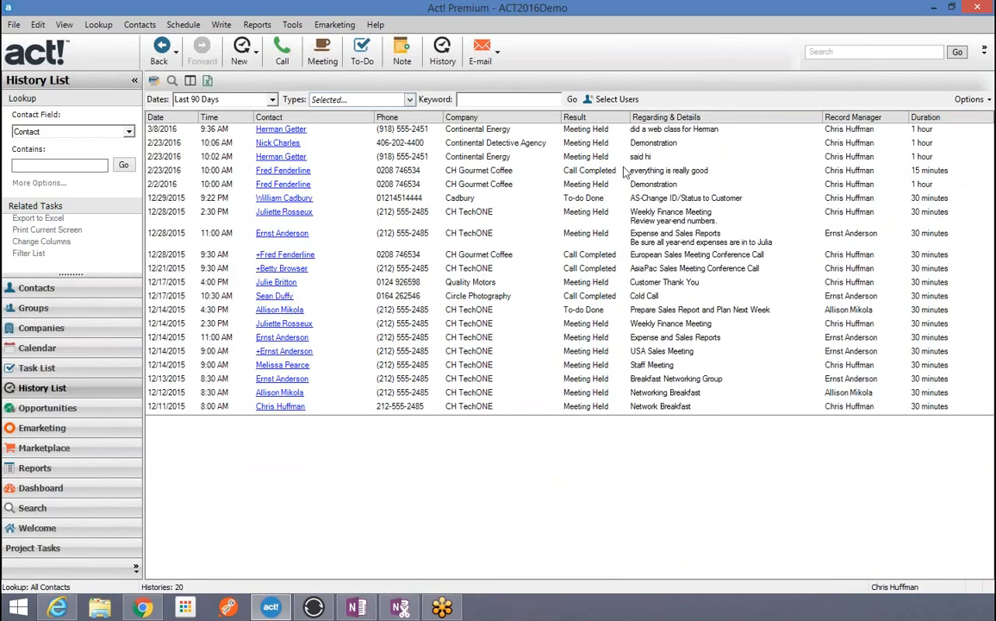
# Step: Export the history list to an Excel worksheet, enter '3 day' in cell I9, then close Excel
pyautogui.click(206, 82)
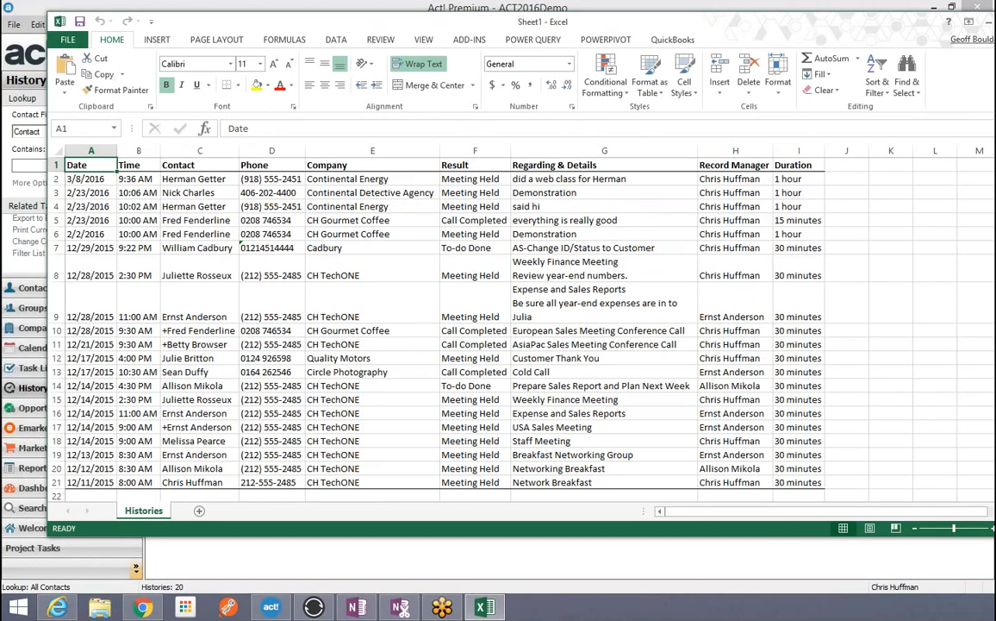
pyautogui.moveTo(835, 28); pyautogui.dragTo(749, 46)
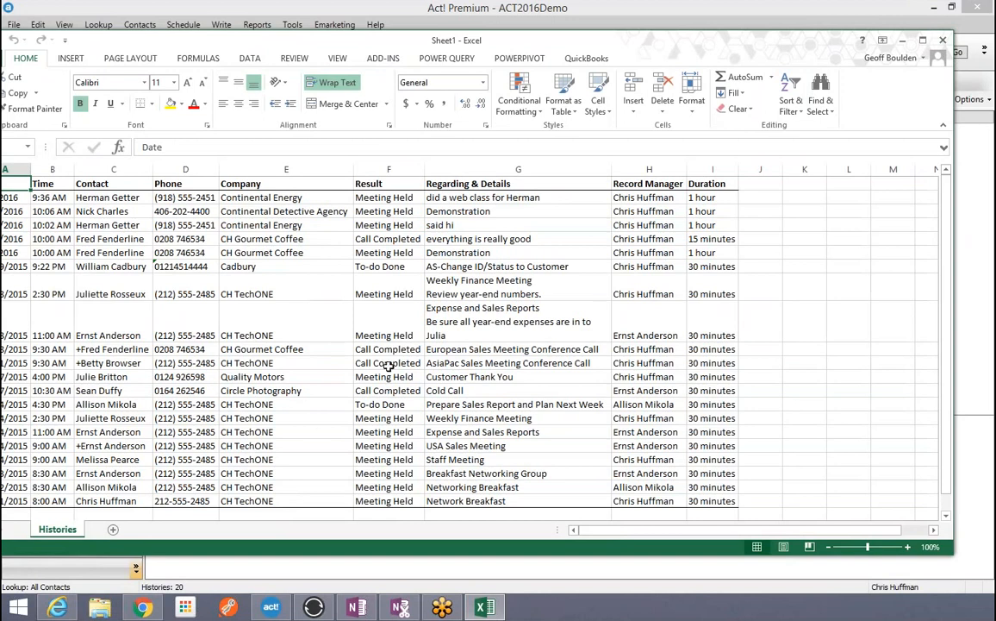
pyautogui.click(719, 337)
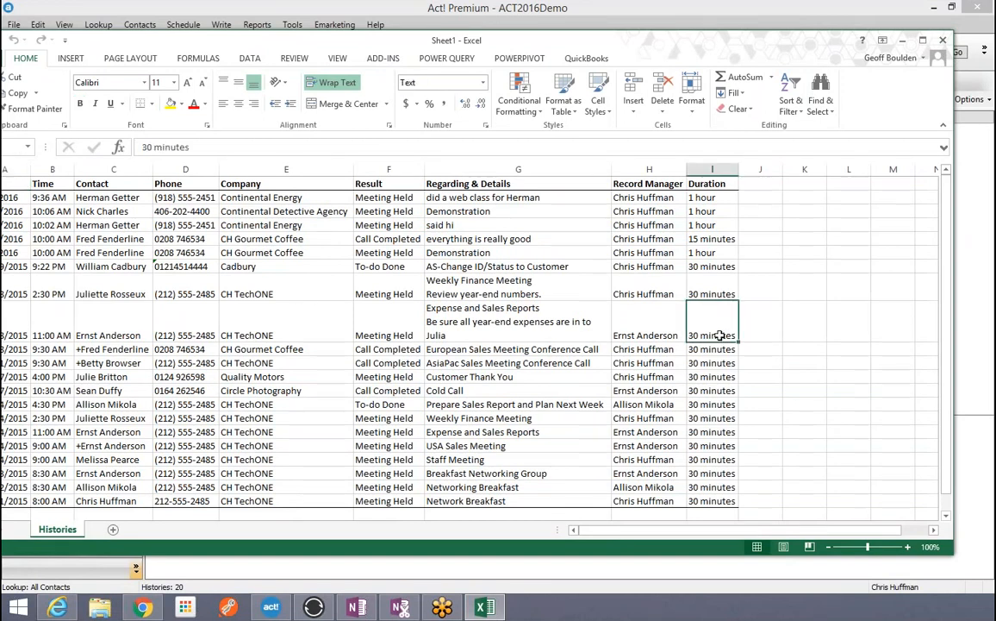
pyautogui.write('3 day')
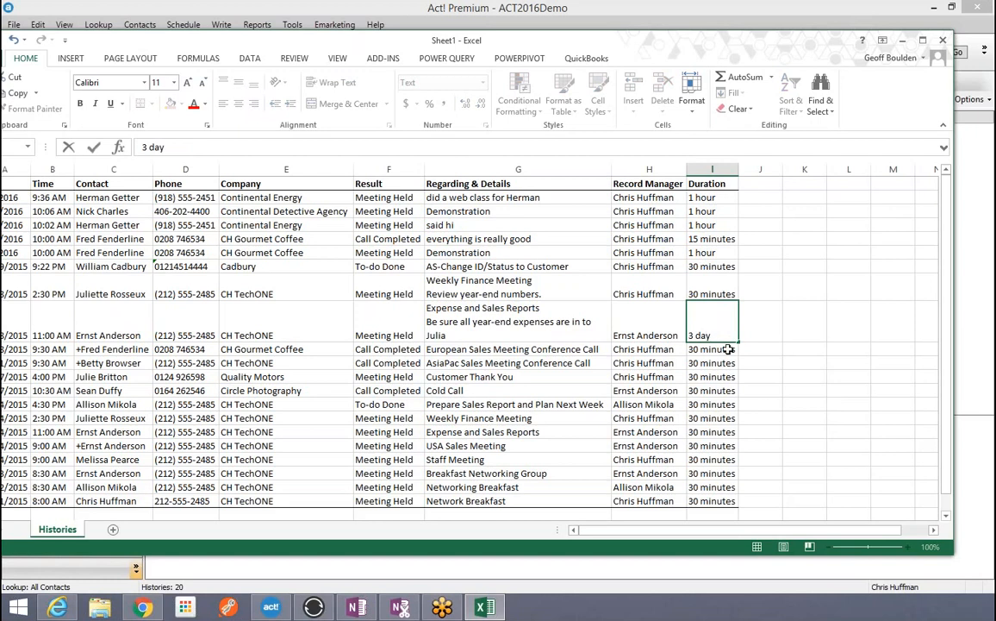
pyautogui.click(943, 41)
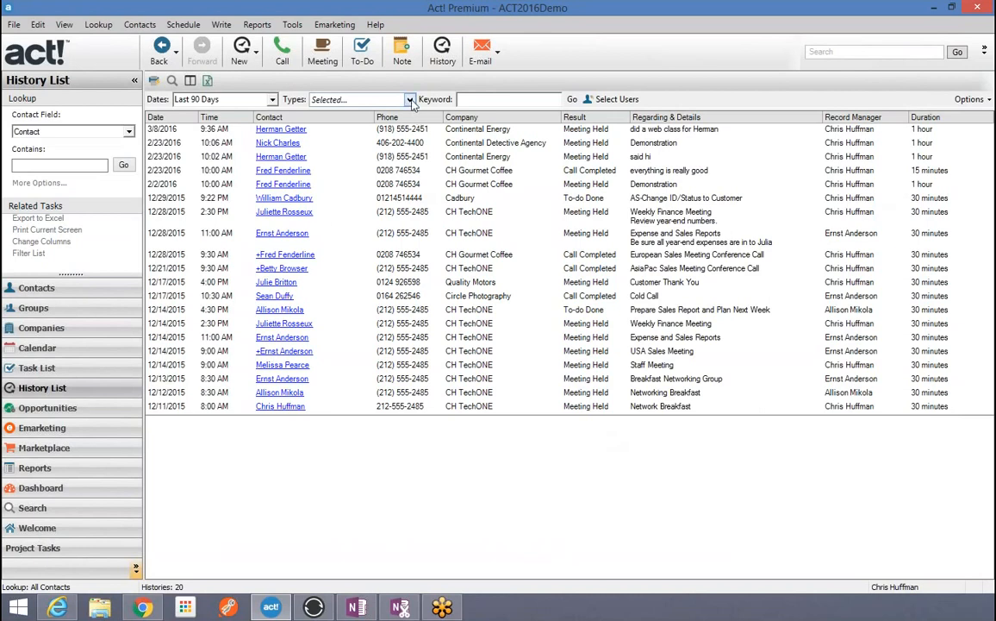
# Step: Set the History List to All types and All Dates so it lists all 820 histories
pyautogui.click(373, 97)
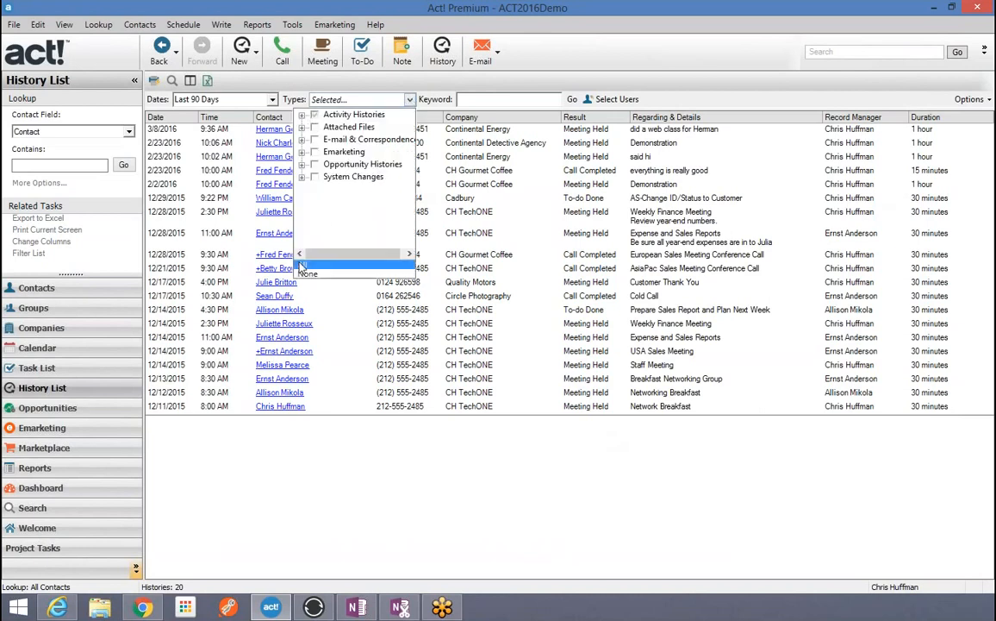
pyautogui.click(303, 264)
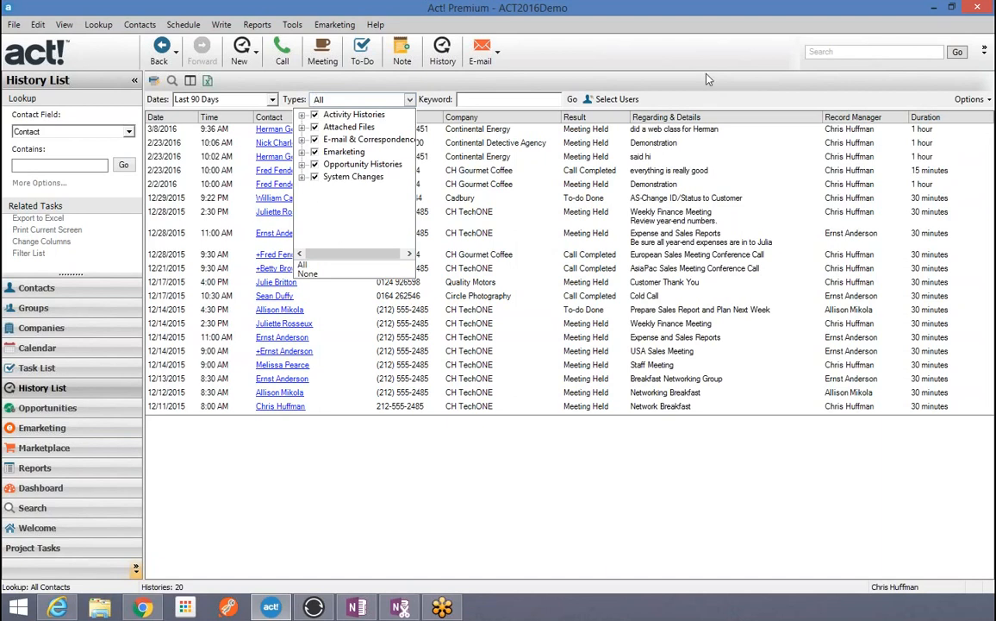
pyautogui.click(701, 65)
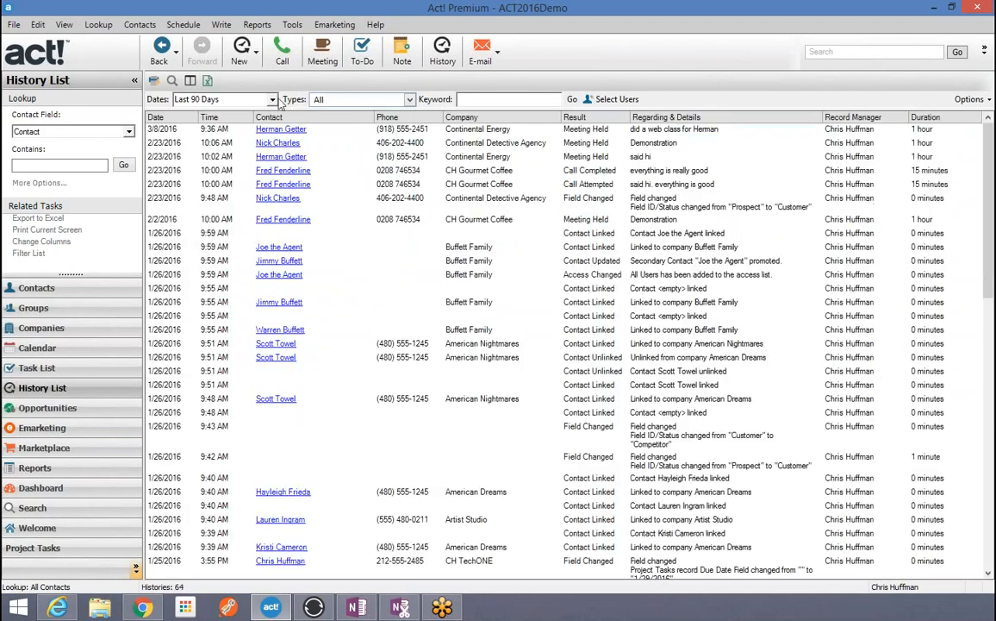
pyautogui.click(272, 100)
pyautogui.scroll(3, 241, 143)
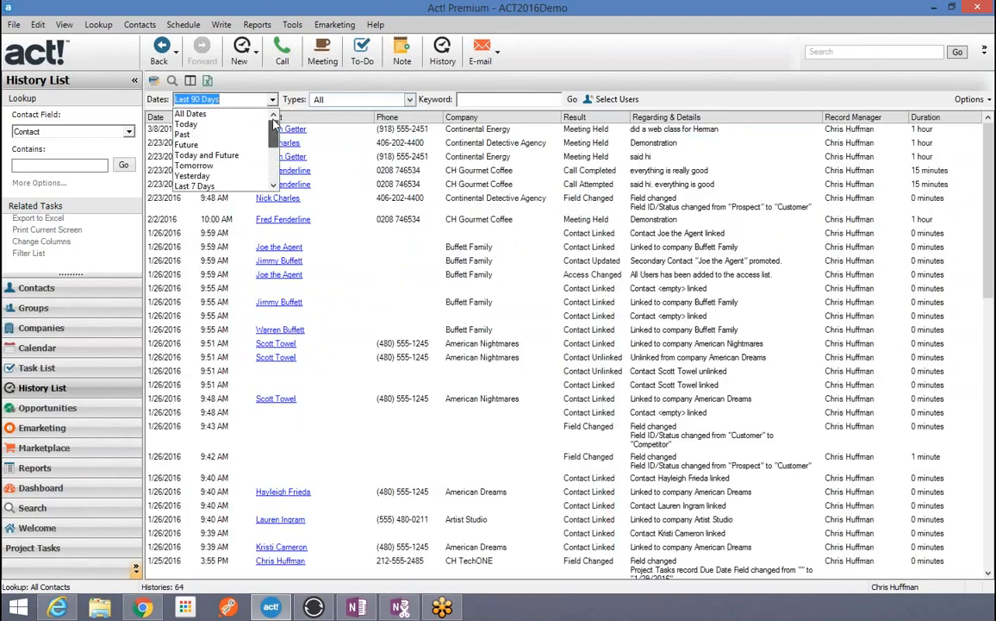
pyautogui.click(218, 115)
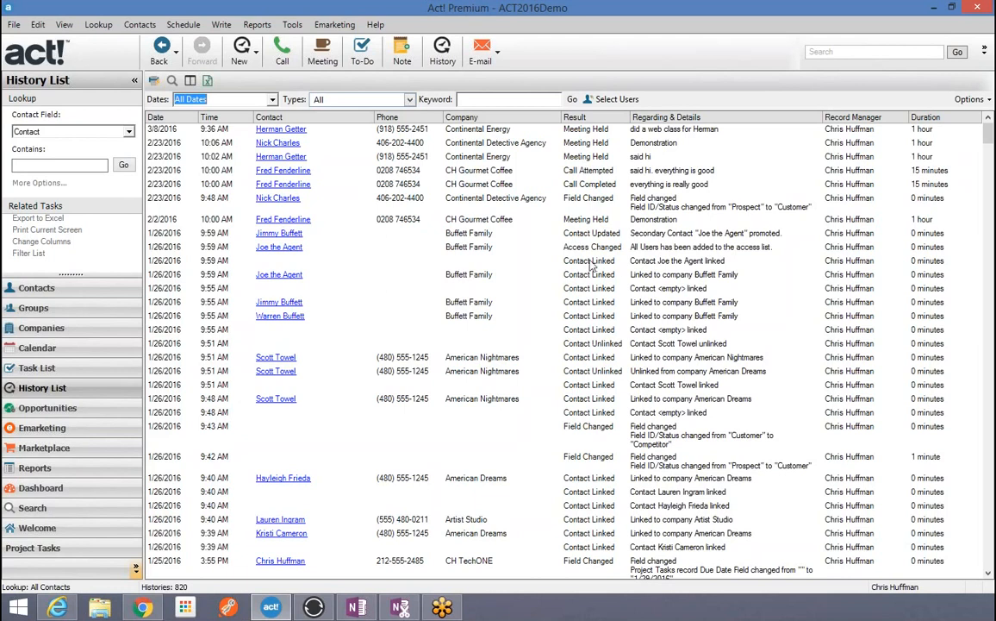
pyautogui.click(591, 262)
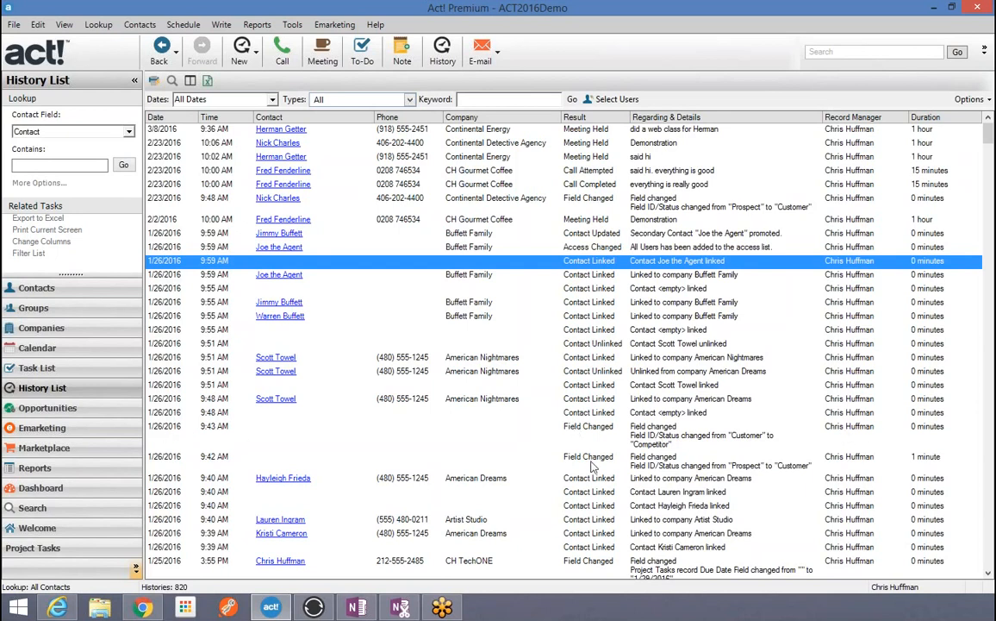
# Step: Restrict the Types filter to System Changes > Contact Changes > Contact Linked only, showing 36 histories
pyautogui.click(721, 444)
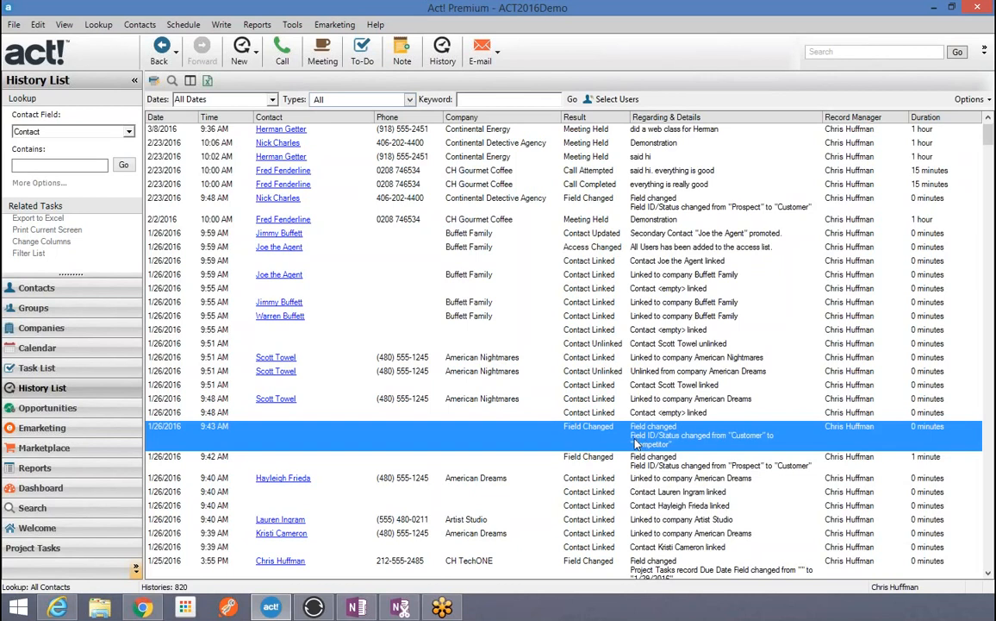
pyautogui.scroll(-6, 635, 442)
pyautogui.scroll(6, 595, 360)
pyautogui.click(410, 100)
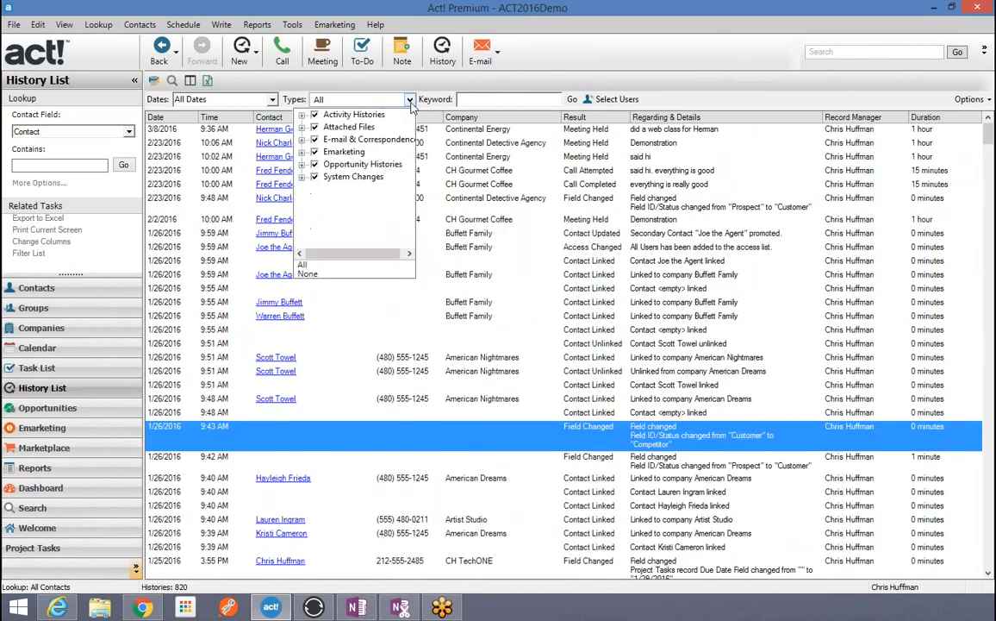
pyautogui.click(307, 273)
pyautogui.click(302, 177)
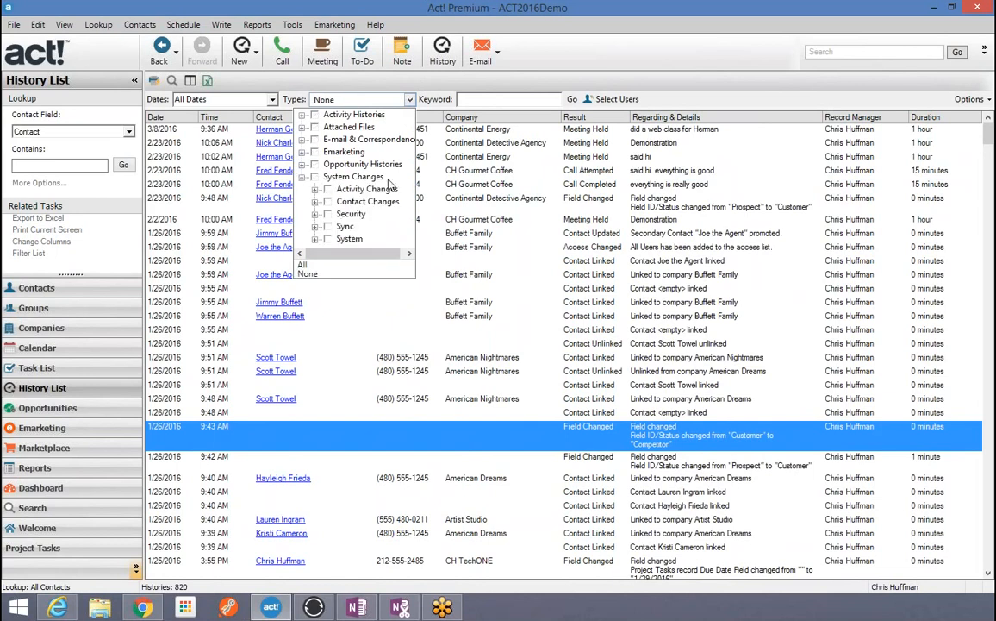
pyautogui.click(314, 202)
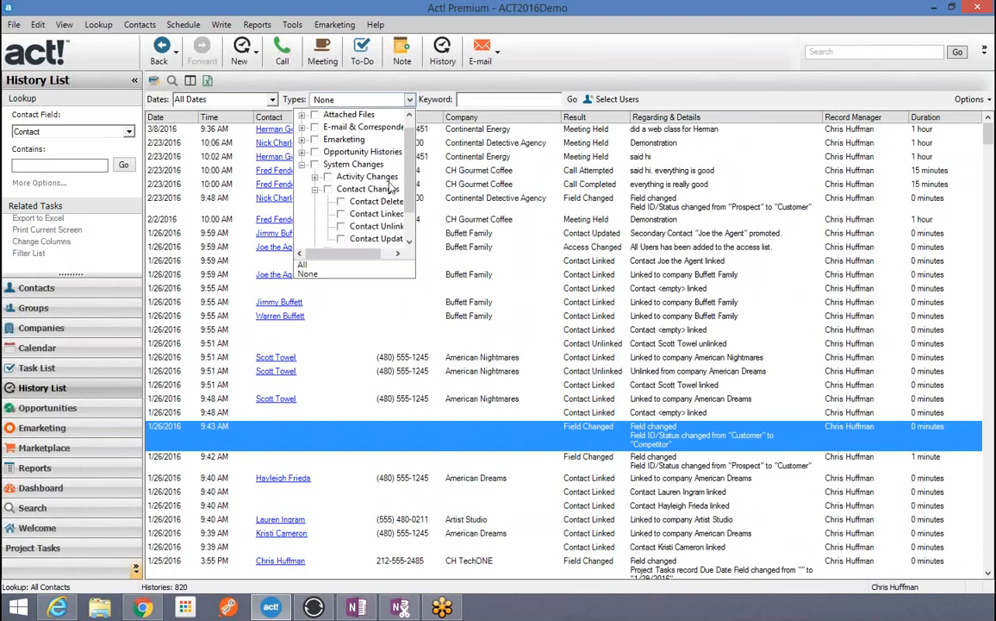
pyautogui.scroll(-1, 374, 164)
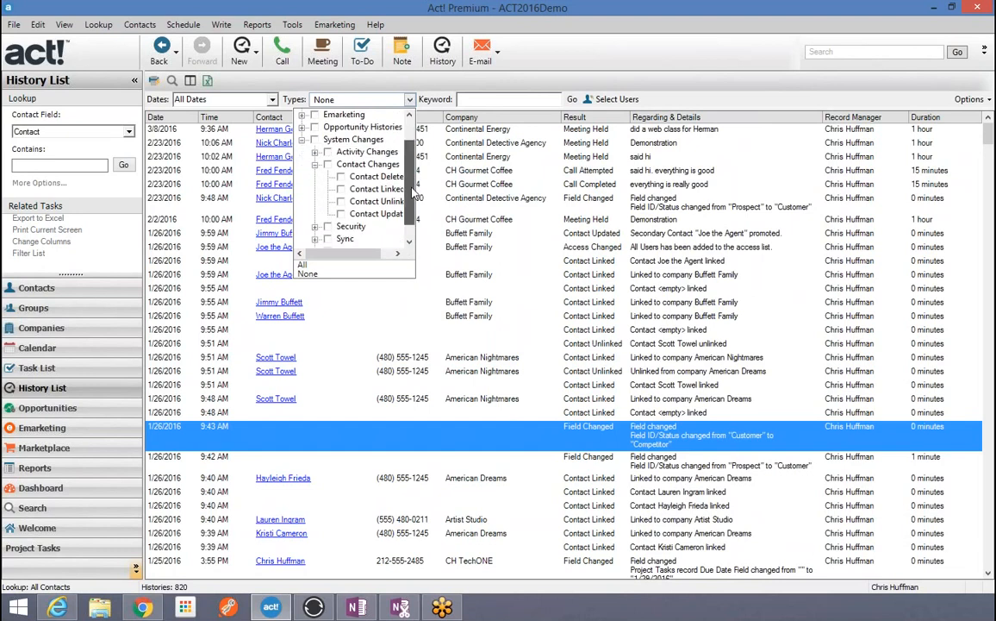
pyautogui.click(361, 189)
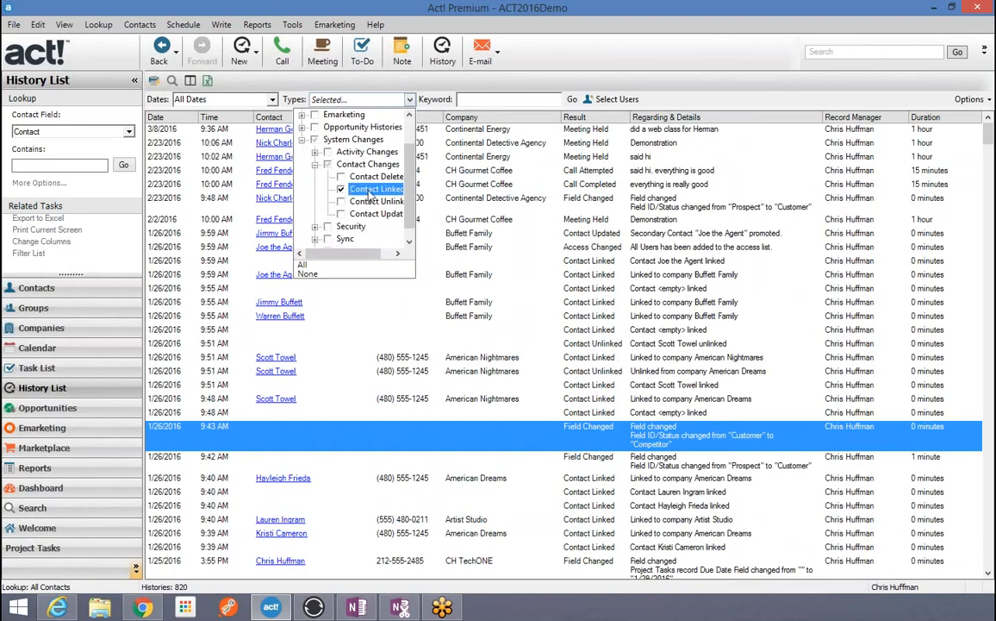
pyautogui.click(711, 86)
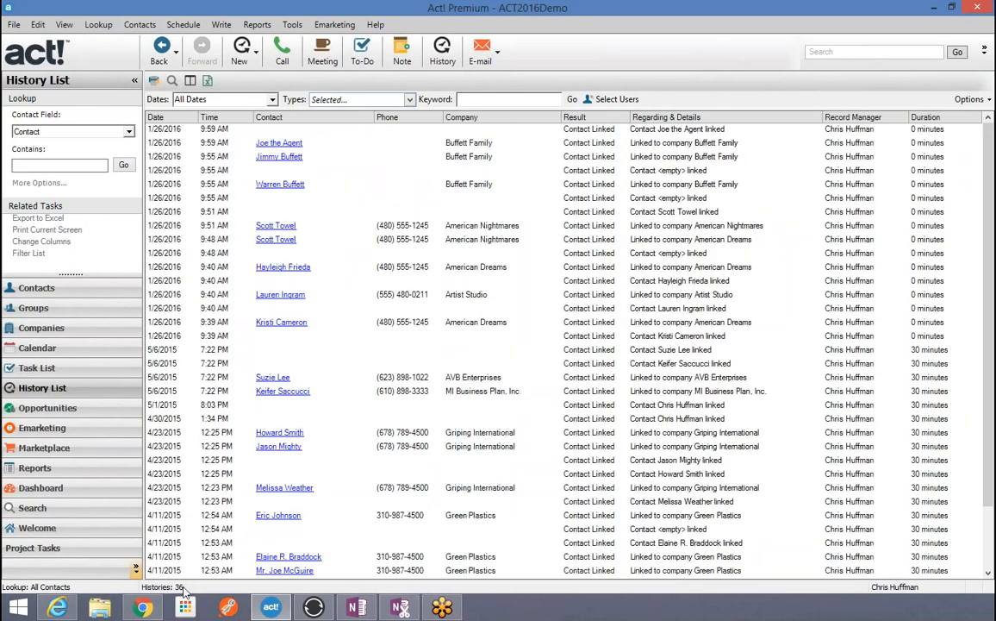
# Step: Select all 36 Contact Linked histories and delete them
pyautogui.click(602, 131)
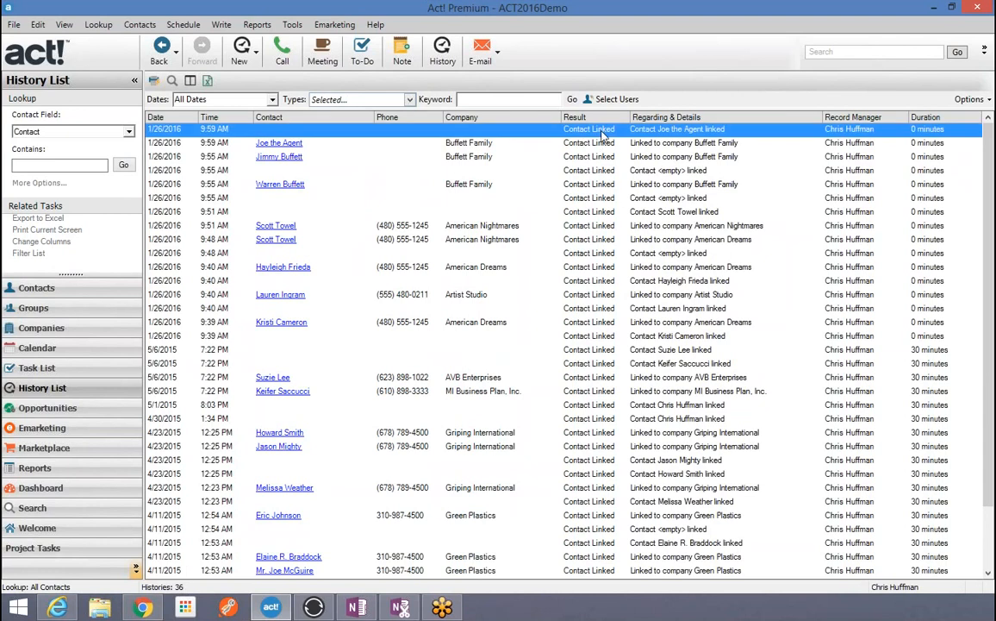
pyautogui.hotkey('shift', 'Down')
pyautogui.hotkey('shift', 'Down')
pyautogui.hotkey('shift', 'Down')
pyautogui.hotkey('shift', 'Down')
pyautogui.hotkey('shift', 'Down')
pyautogui.hotkey('shift', 'Down')
pyautogui.hotkey('shift', 'Down')
pyautogui.hotkey('shift', 'Down')
pyautogui.hotkey('shift', 'Down')
pyautogui.hotkey('shift', 'Down')
pyautogui.hotkey('shift', 'Down')
pyautogui.hotkey('shift', 'Down')
pyautogui.hotkey('shift', 'Down')
pyautogui.hotkey('shift', 'Down')
pyautogui.hotkey('shift', 'Down')
pyautogui.hotkey('shift', 'Down')
pyautogui.hotkey('shift', 'Down')
pyautogui.hotkey('shift', 'Down')
pyautogui.hotkey('shift', 'Down')
pyautogui.hotkey('shift', 'Down')
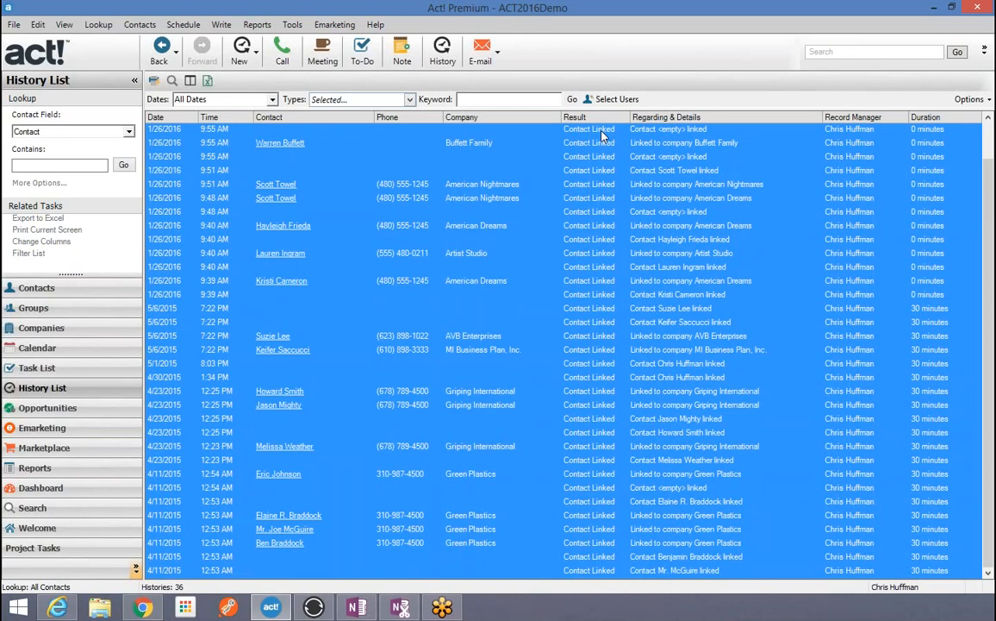
pyautogui.press('Delete')
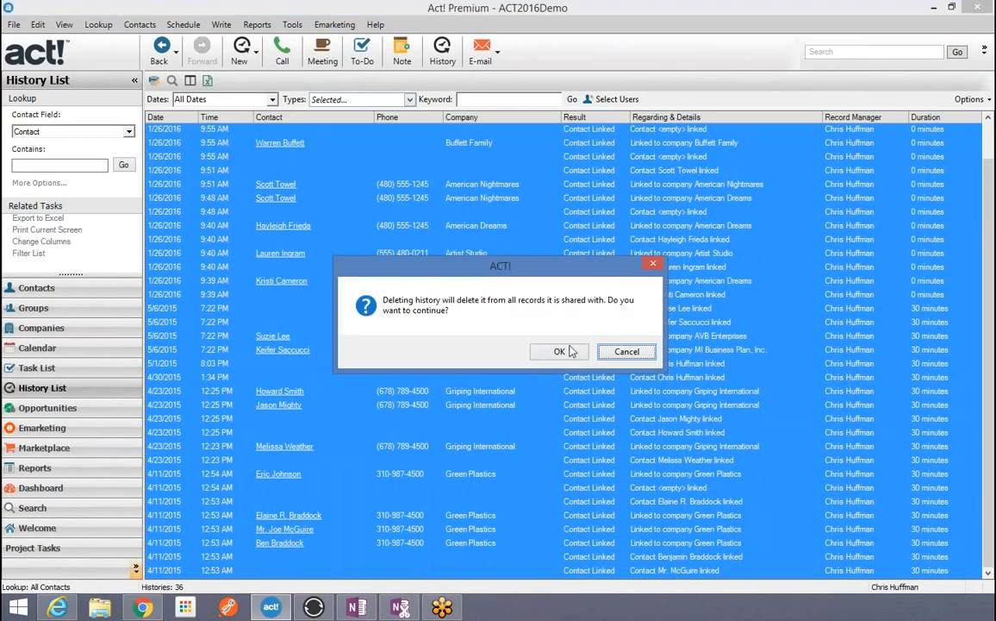
pyautogui.click(565, 351)
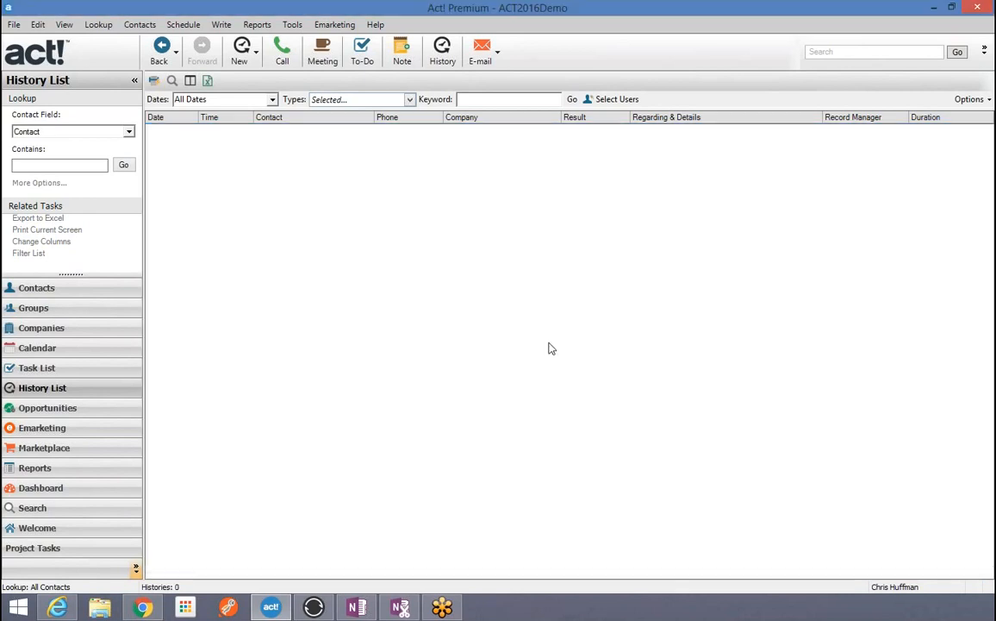
# Step: Check the System Changes > Contact Changes types in the Types list, then close it
pyautogui.click(411, 100)
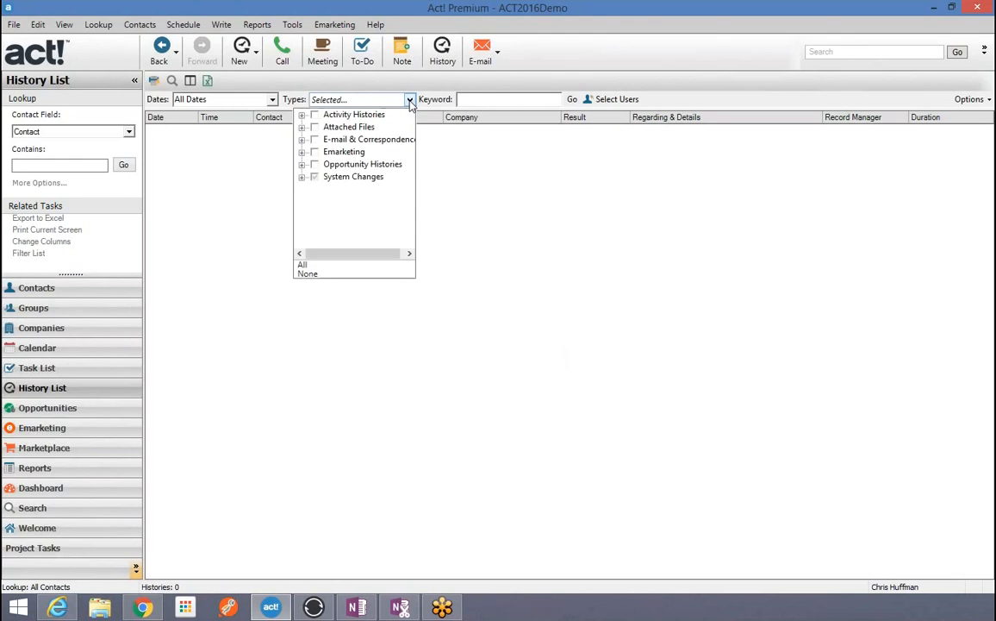
pyautogui.click(303, 177)
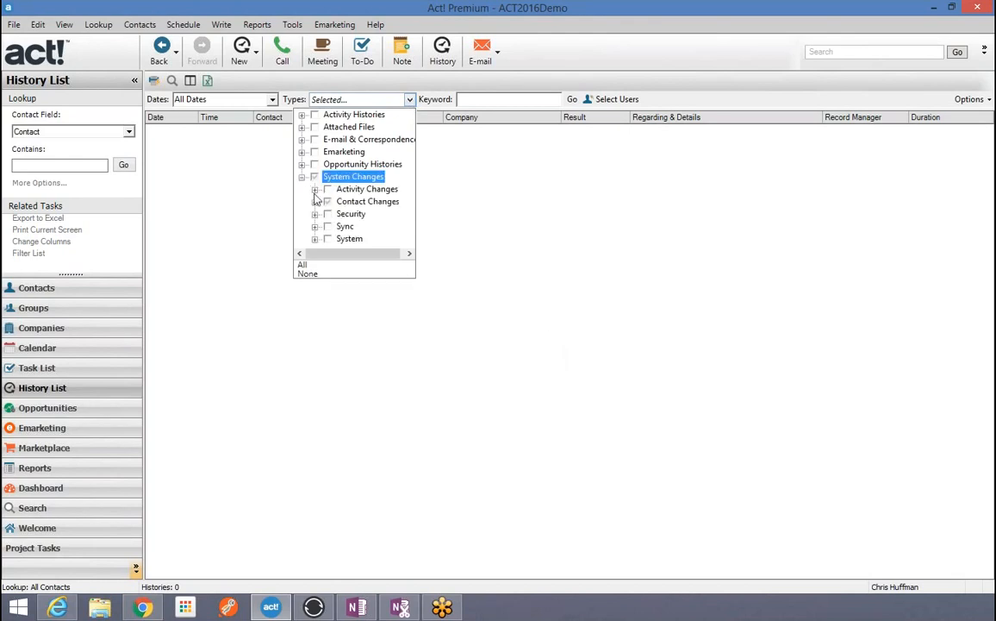
pyautogui.click(315, 202)
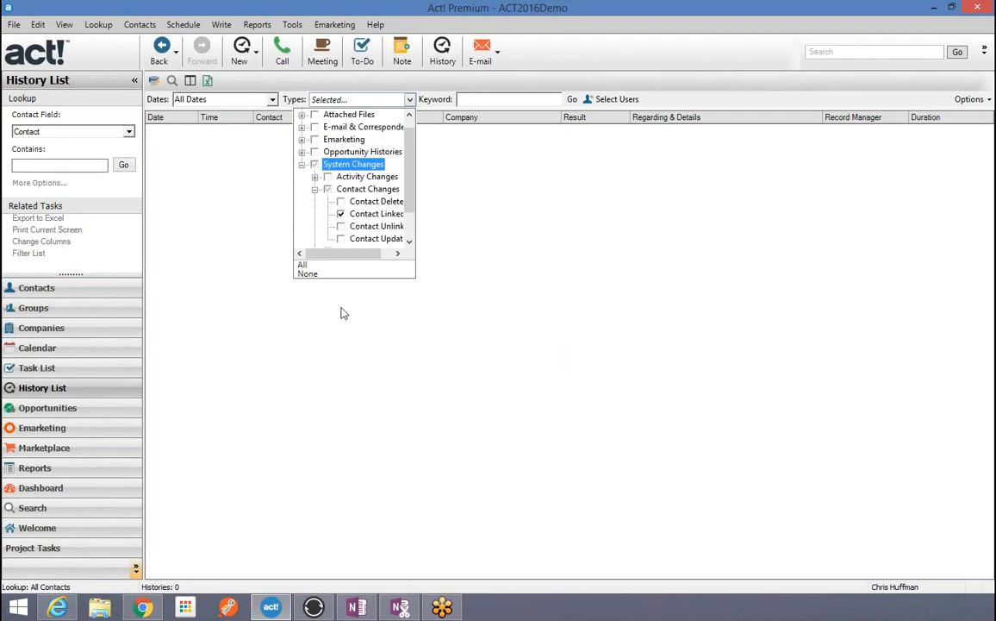
pyautogui.click(259, 231)
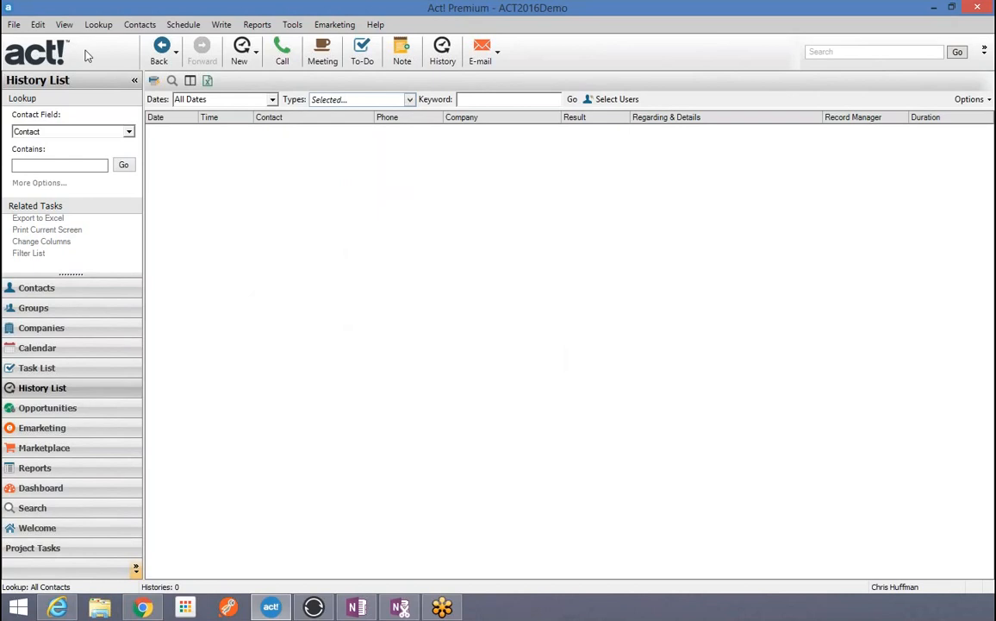
# Step: From your own record, create a new test contact with ID/Status set to Competitor
pyautogui.click(95, 26)
pyautogui.click(113, 43)
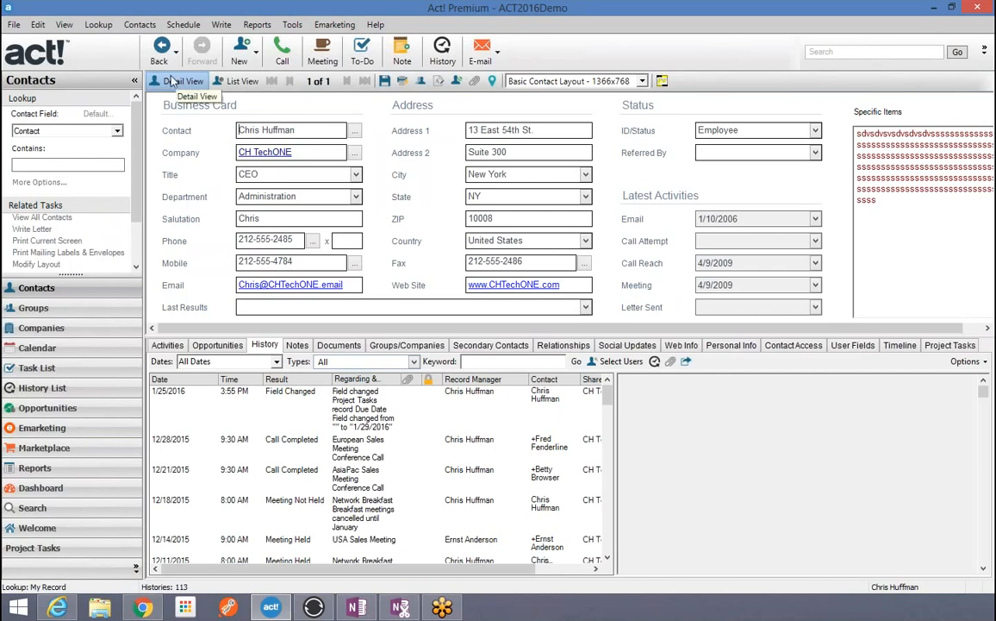
pyautogui.click(241, 51)
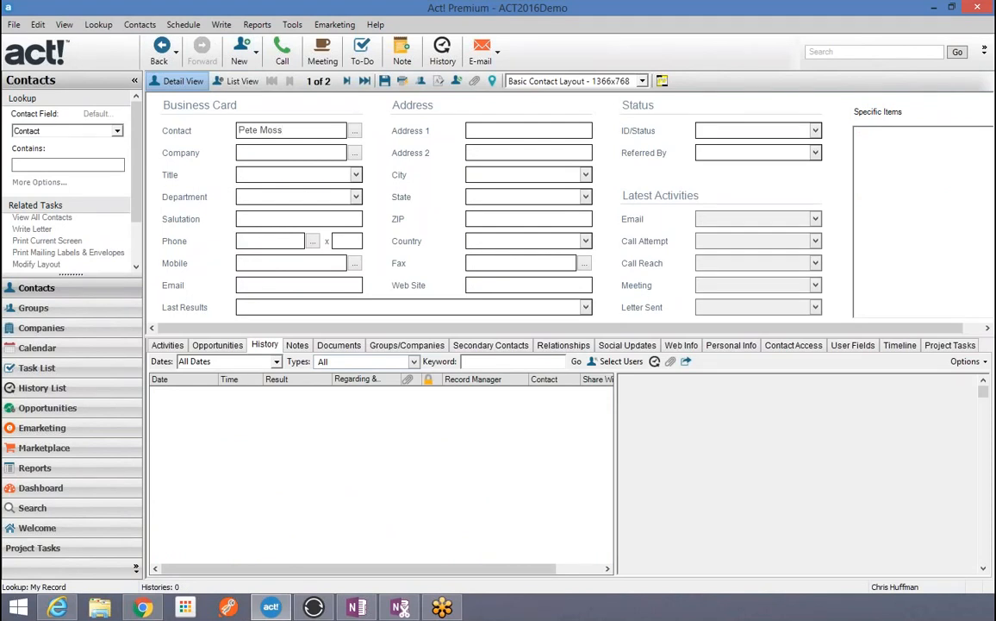
pyautogui.click(776, 130)
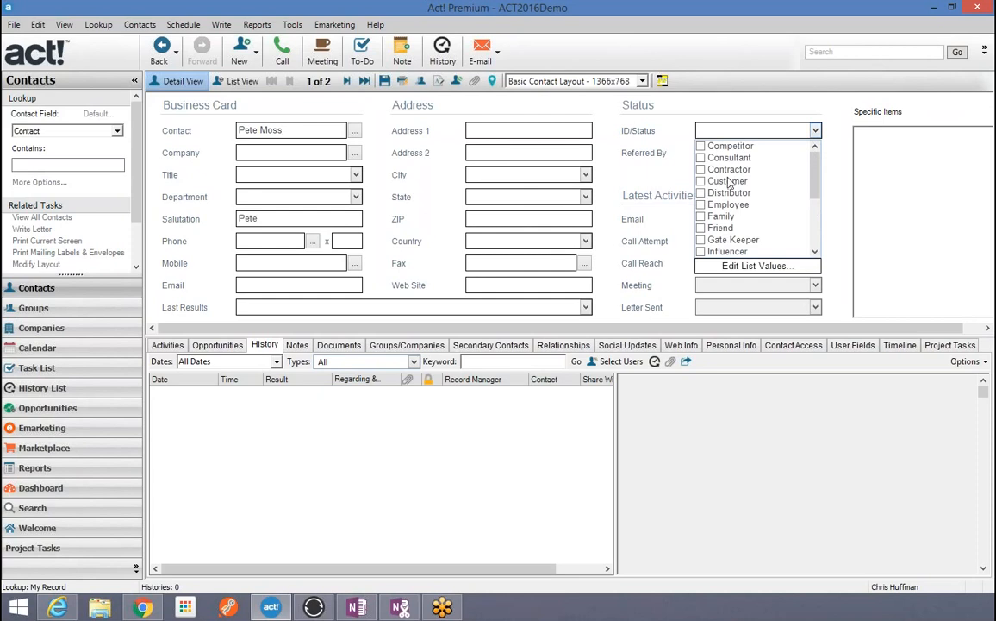
pyautogui.click(701, 145)
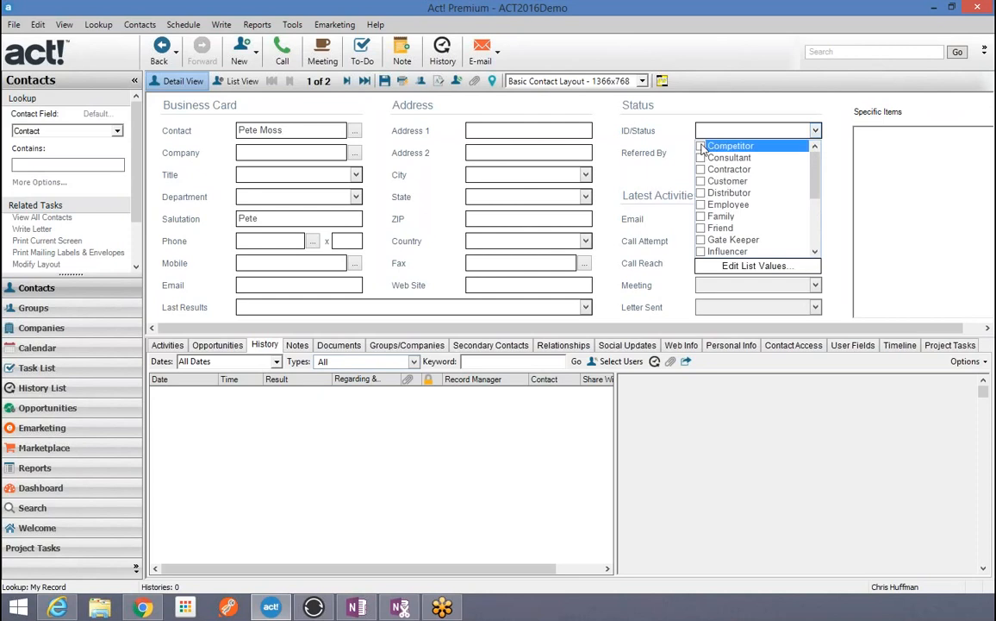
pyautogui.click(384, 77)
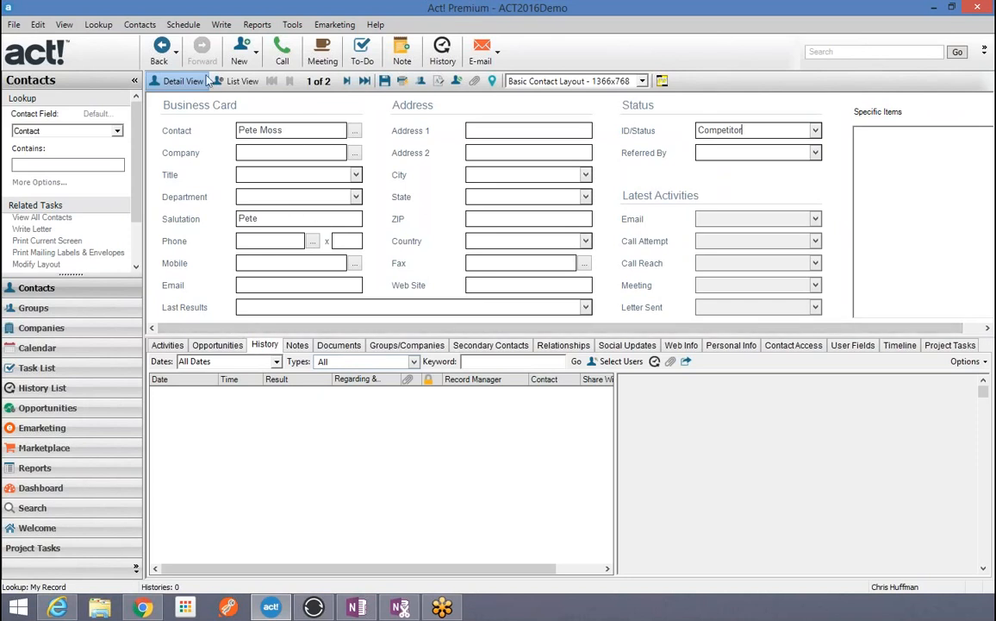
# Step: Delete the test contact only, then view your own record's history
pyautogui.click(143, 27)
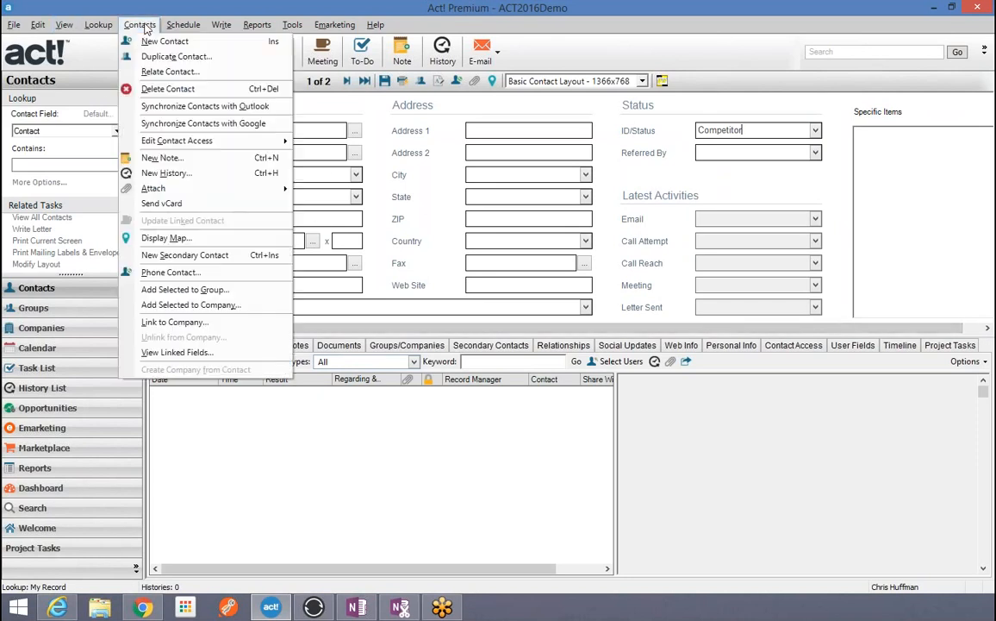
pyautogui.click(157, 90)
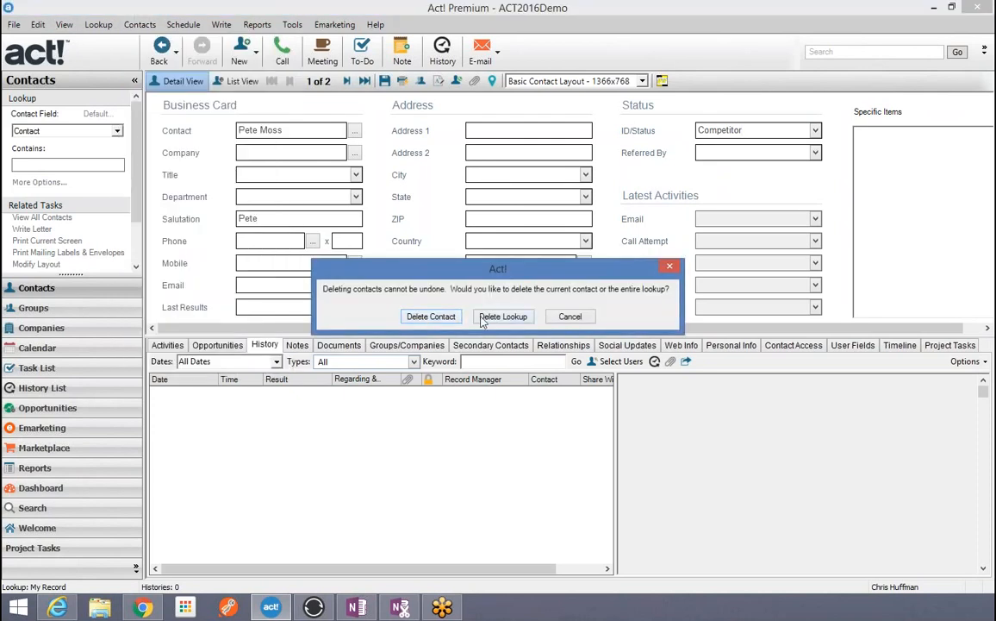
pyautogui.click(428, 318)
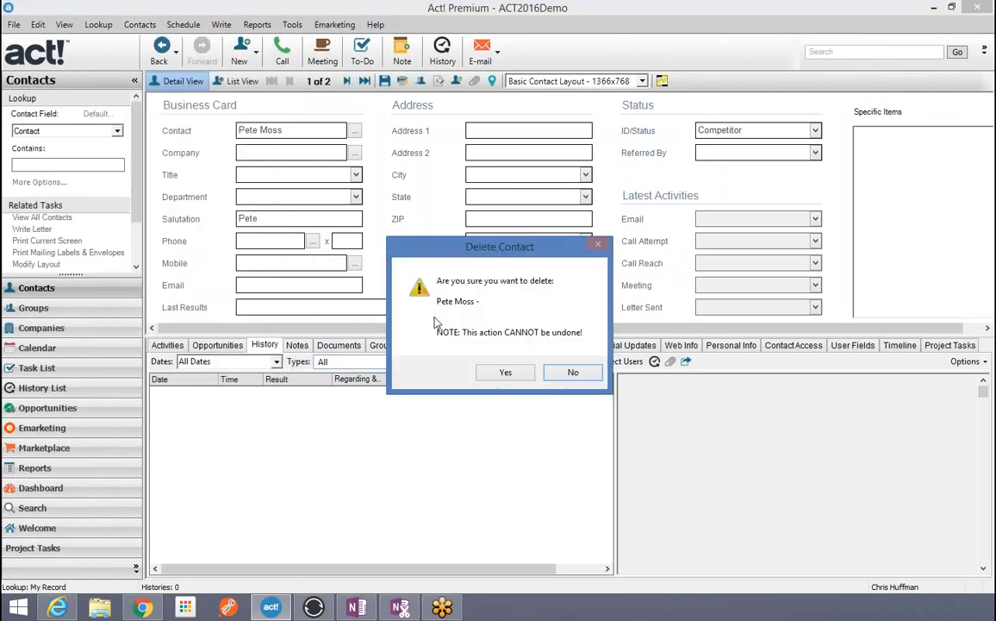
pyautogui.click(506, 373)
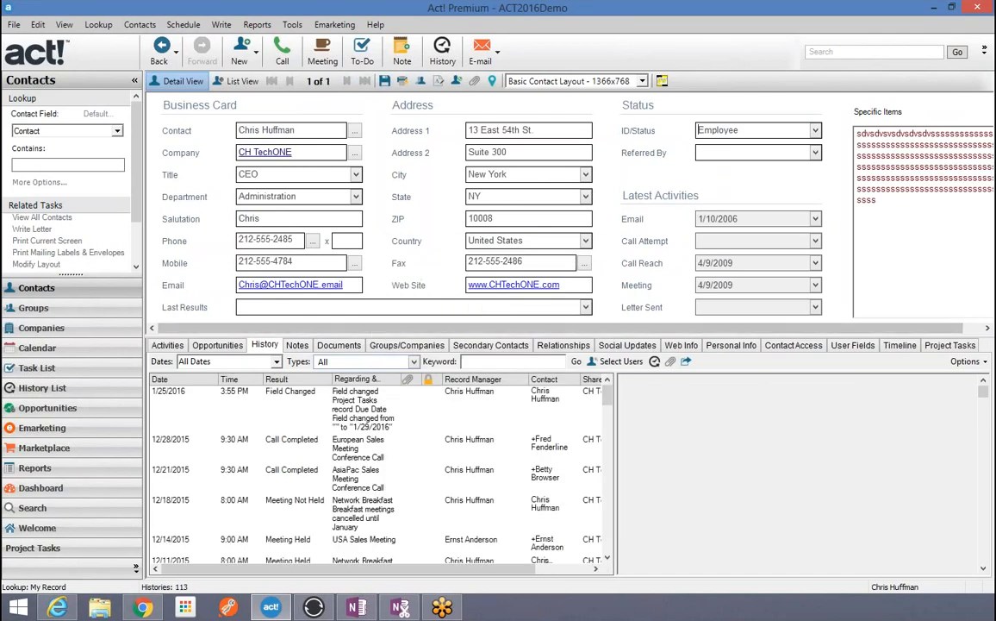
pyautogui.click(207, 348)
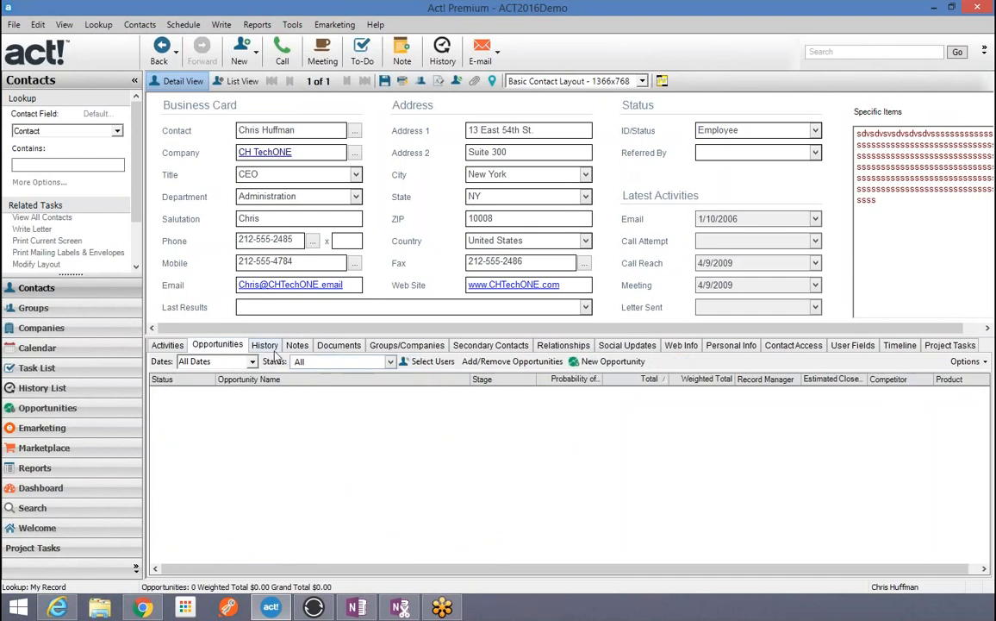
pyautogui.click(266, 346)
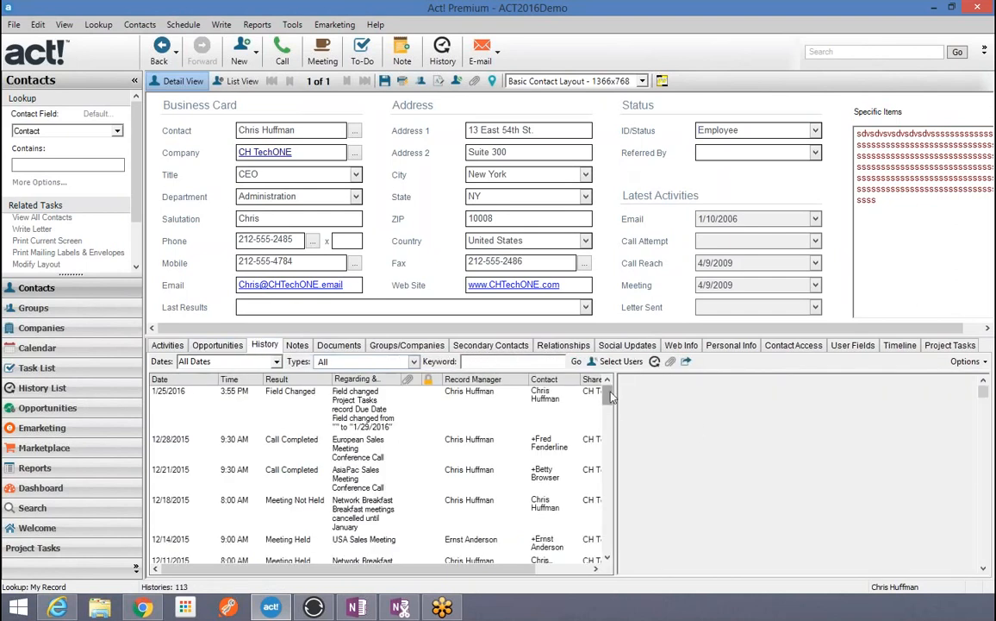
pyautogui.moveTo(609, 395)
pyautogui.mouseDown()
pyautogui.moveTo(610, 420)
pyautogui.moveTo(610, 393)
pyautogui.mouseUp()
# Step: Set the History List's Types filter to All, showing 784 histories
pyautogui.click(42, 388)
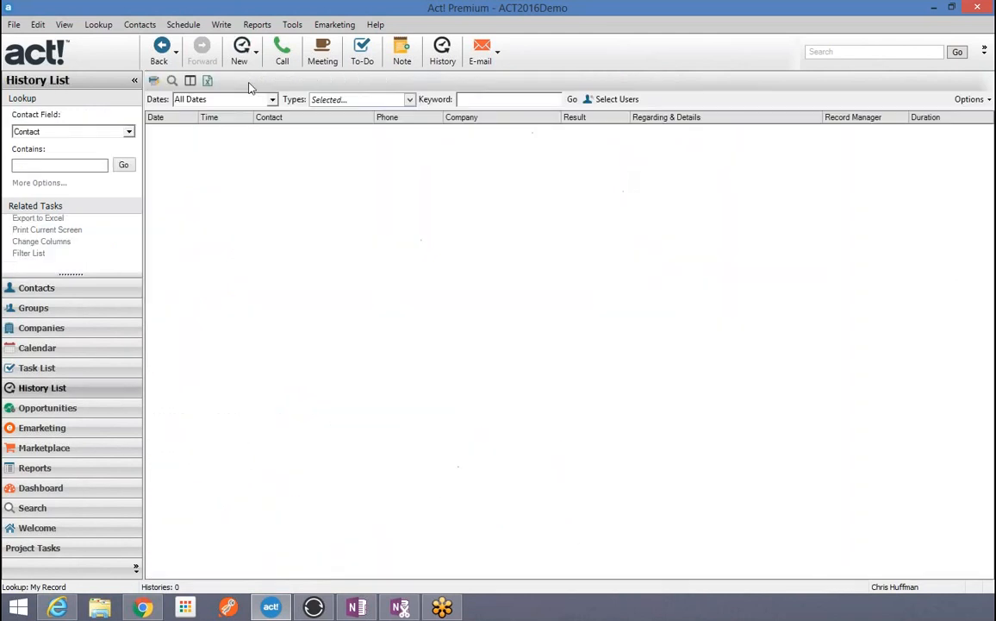
pyautogui.click(410, 100)
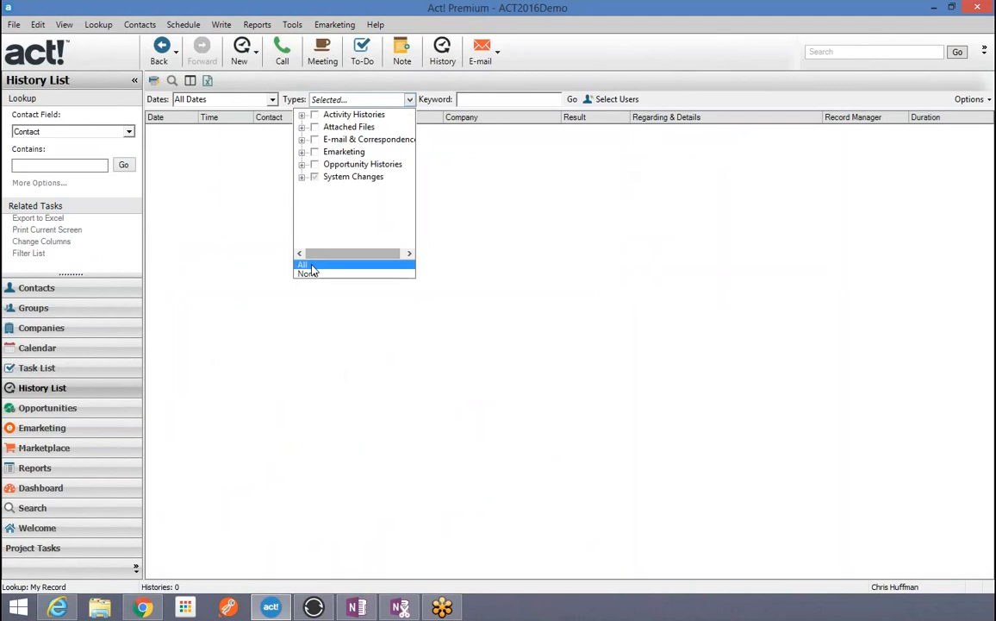
pyautogui.click(309, 265)
pyautogui.click(228, 181)
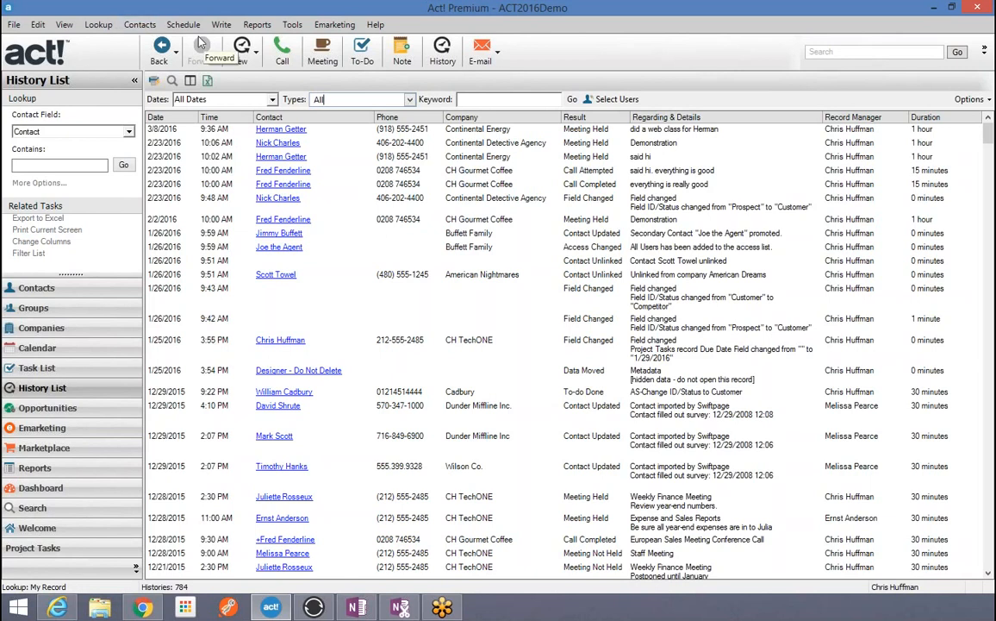
# Step: Cancel a new history entry and go back to the contact detail view
pyautogui.click(240, 52)
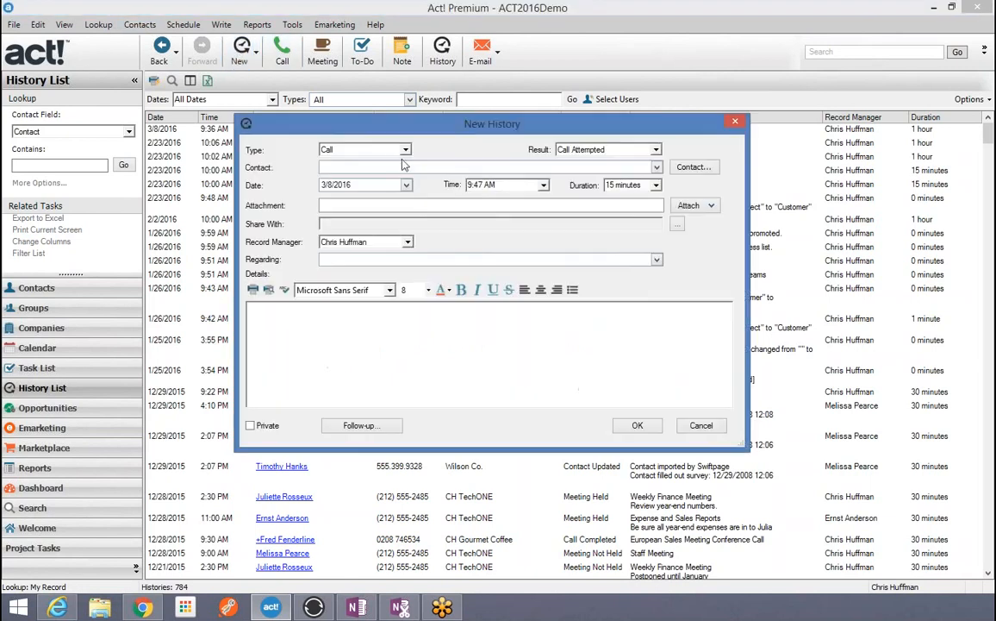
pyautogui.click(702, 429)
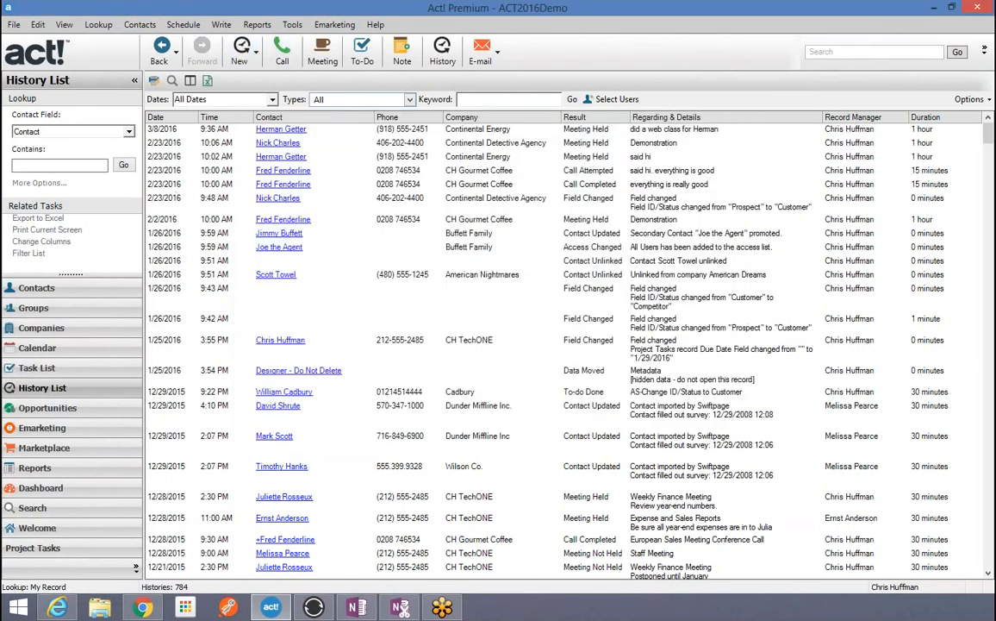
pyautogui.click(37, 287)
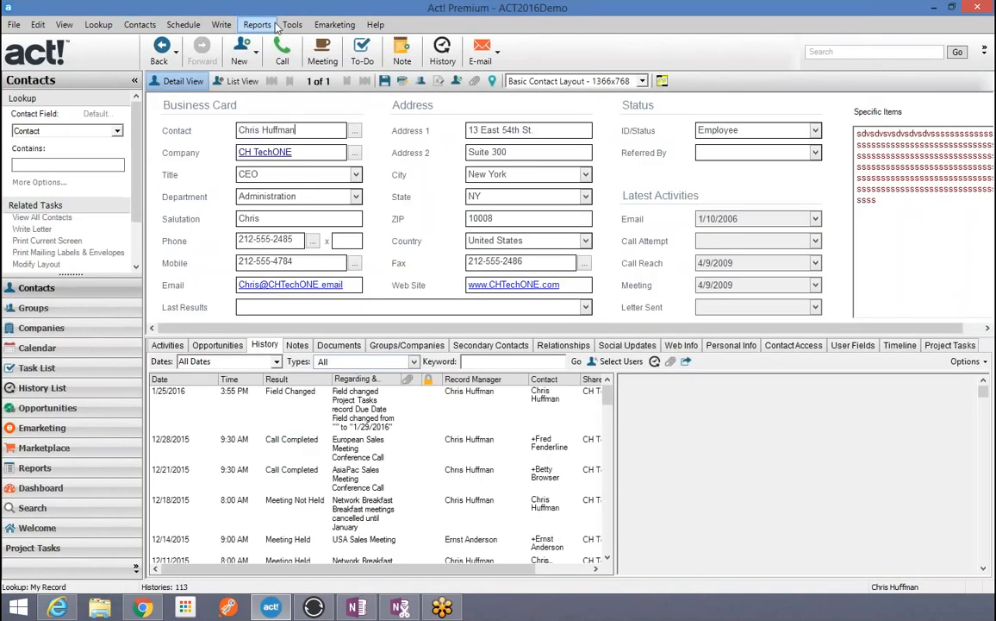
# Step: Look up the contact by name and open its second, nearly empty duplicate record
pyautogui.click(239, 52)
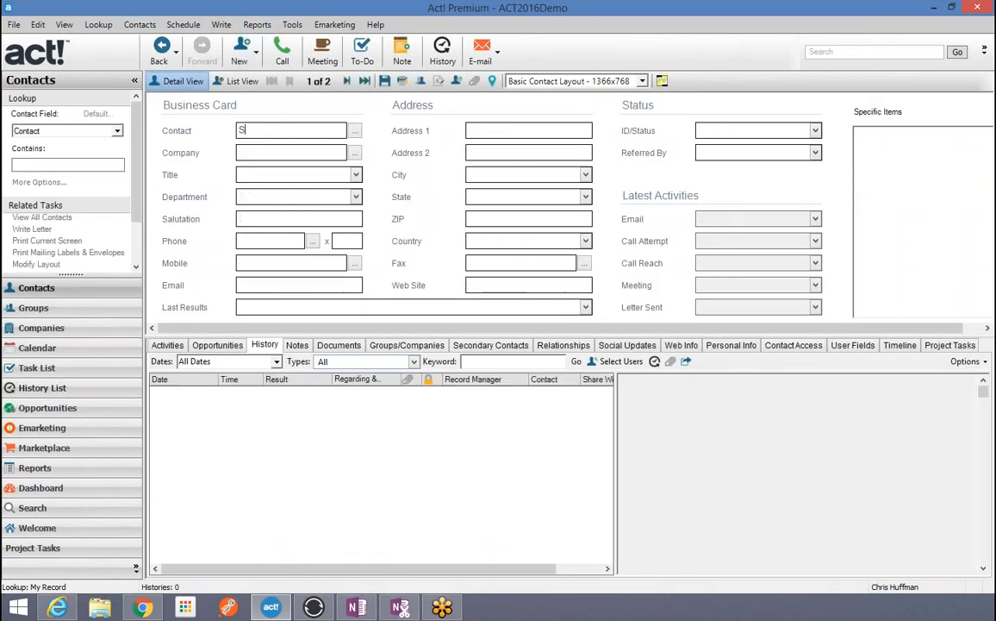
pyautogui.press('Tab')
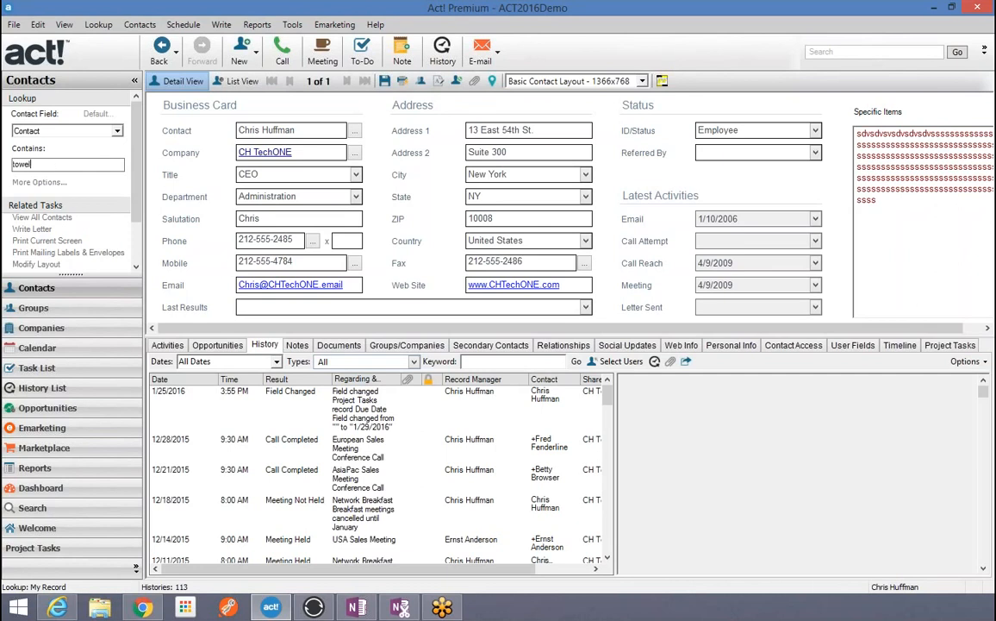
pyautogui.press('Return')
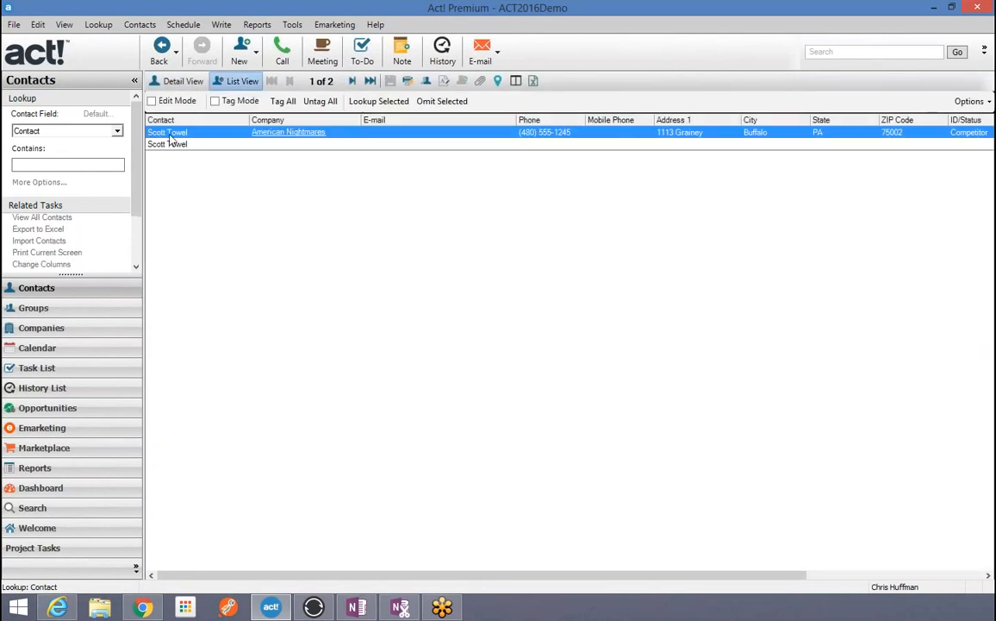
pyautogui.click(178, 145)
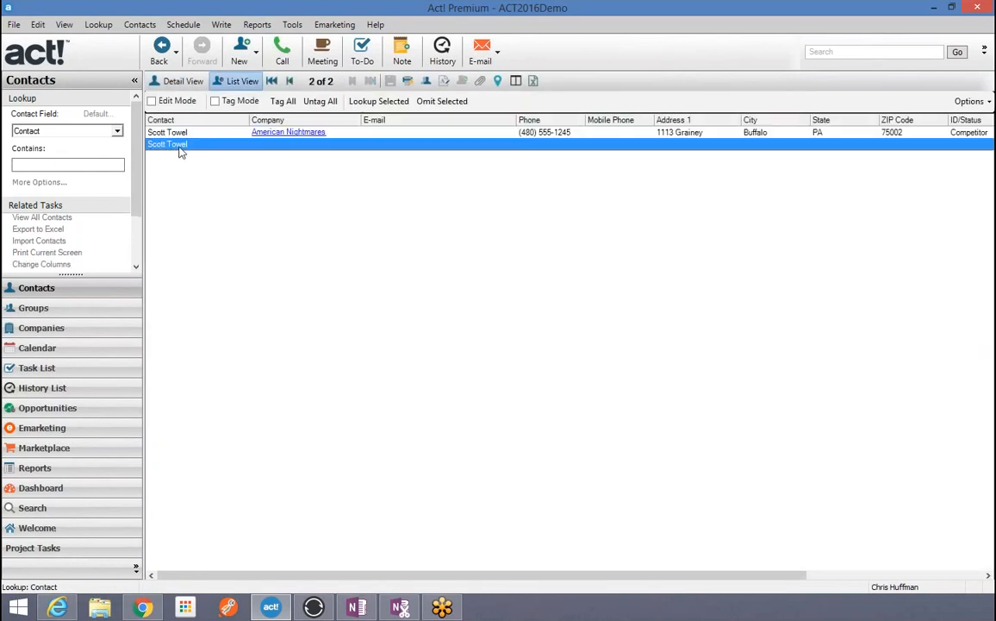
pyautogui.doubleClick(181, 152)
# Step: Delete only that duplicate contact, then show My Record and its new Contact Deleted history
pyautogui.click(140, 24)
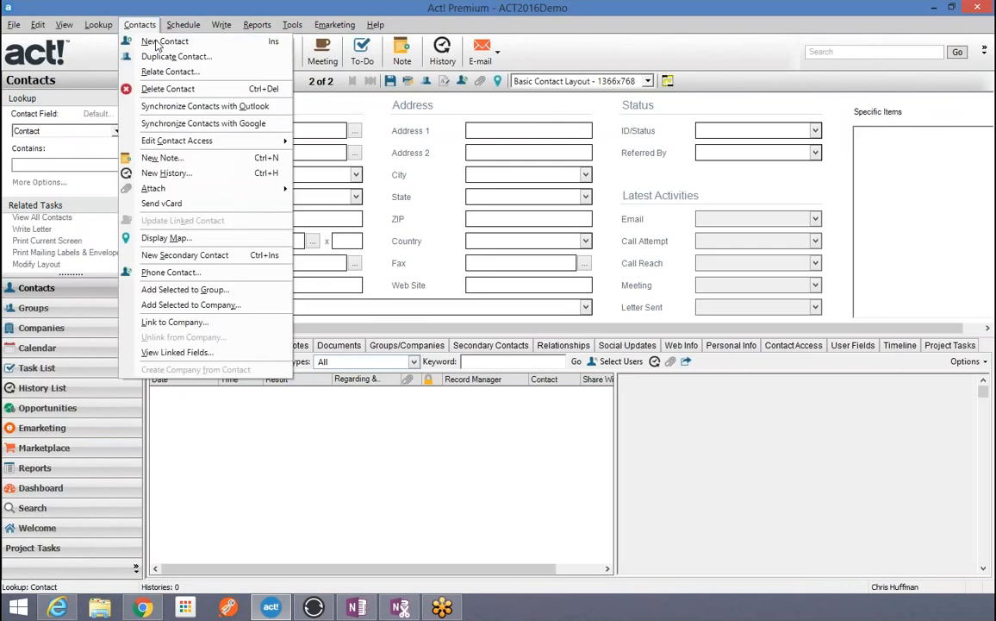
pyautogui.click(164, 89)
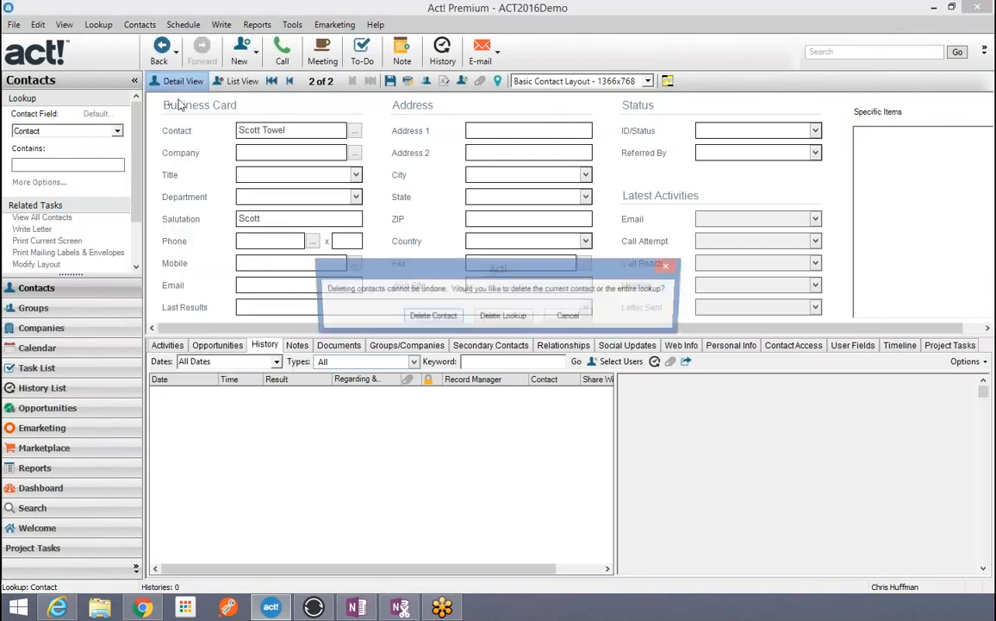
pyautogui.click(431, 317)
pyautogui.click(509, 371)
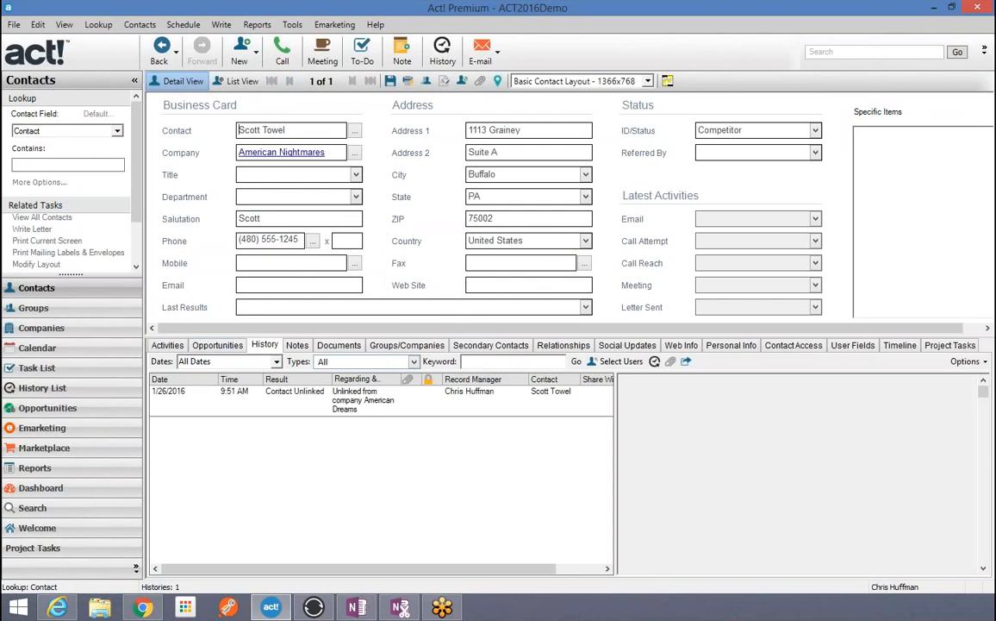
pyautogui.click(98, 24)
pyautogui.click(109, 42)
pyautogui.click(344, 404)
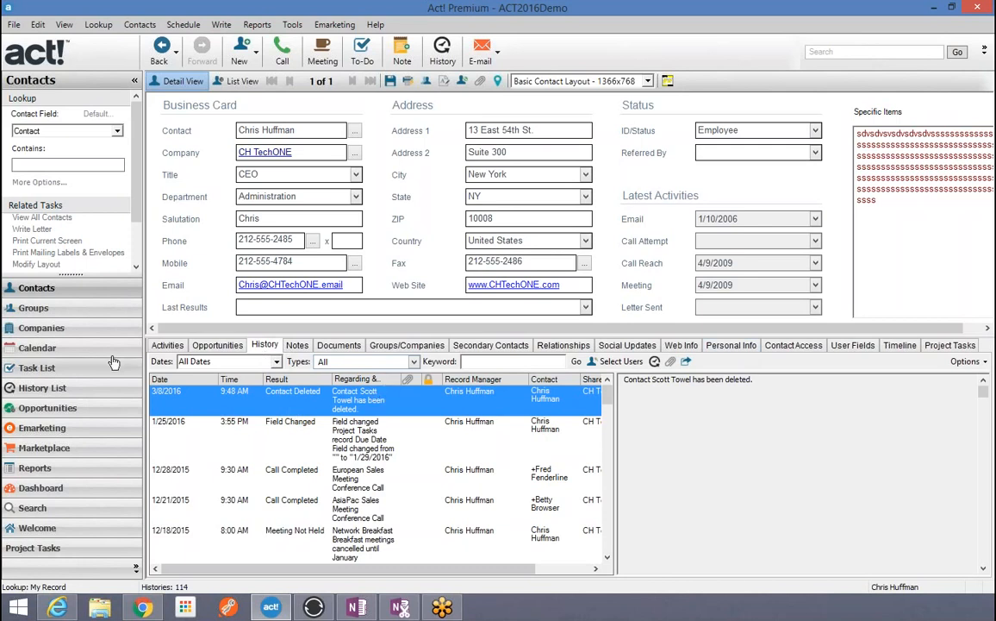
# Step: Filter the History List to only System Changes > Contact Changes > Contact Deleted
pyautogui.click(38, 388)
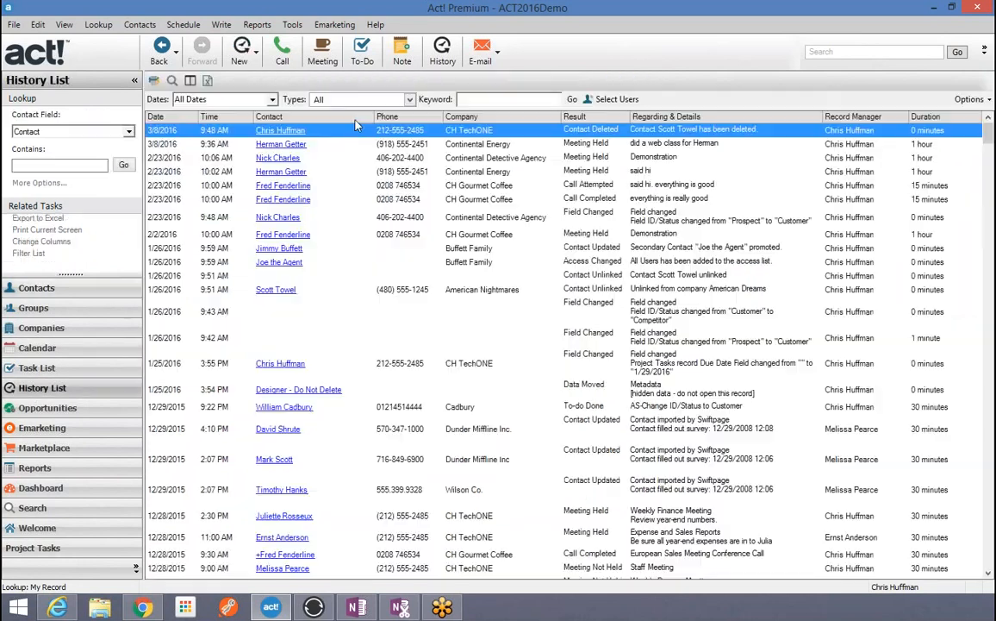
pyautogui.click(410, 100)
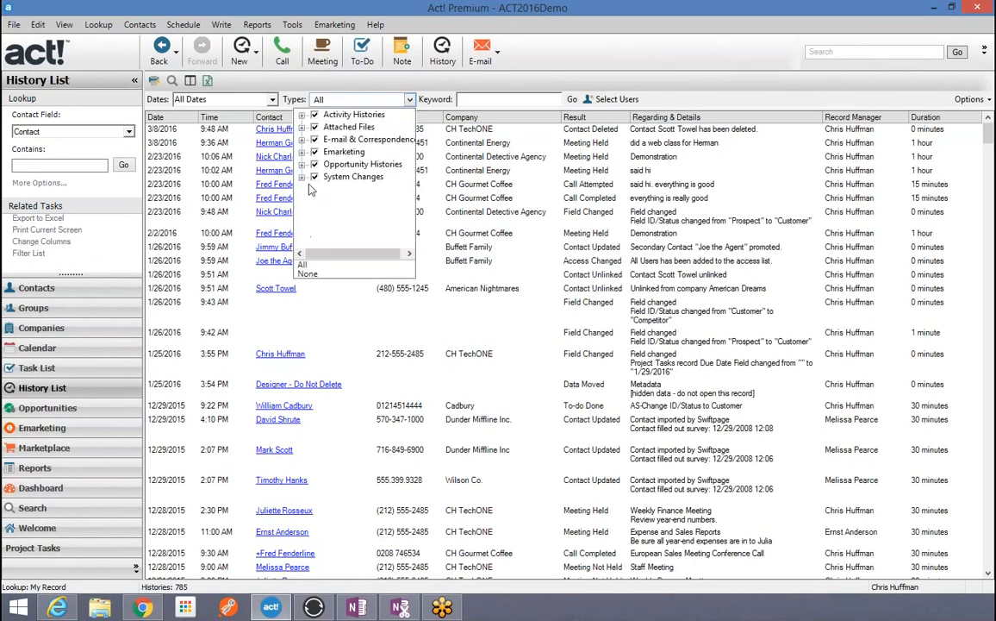
pyautogui.click(303, 276)
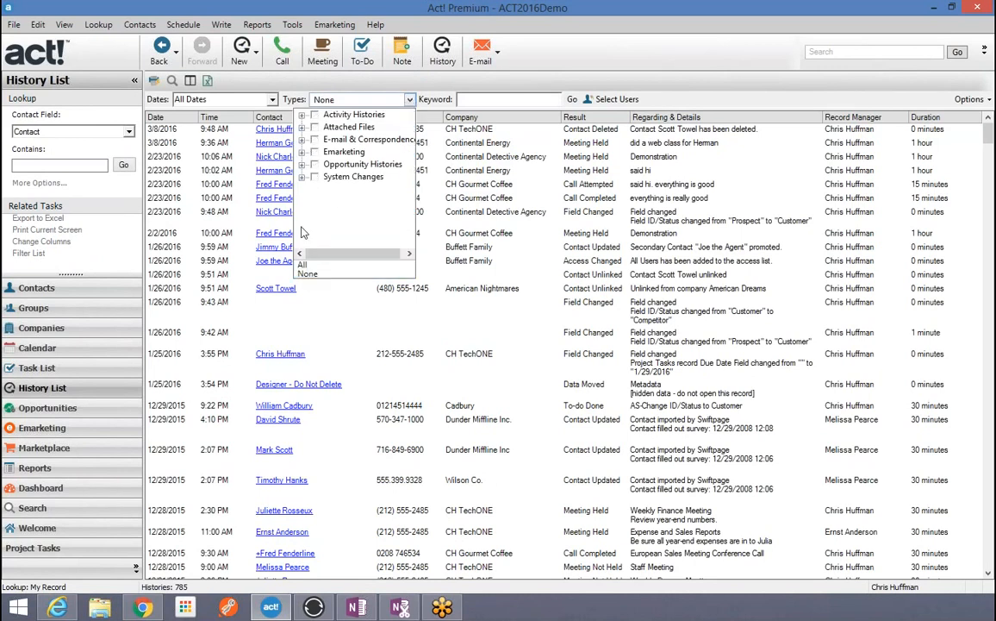
pyautogui.click(302, 176)
pyautogui.click(315, 201)
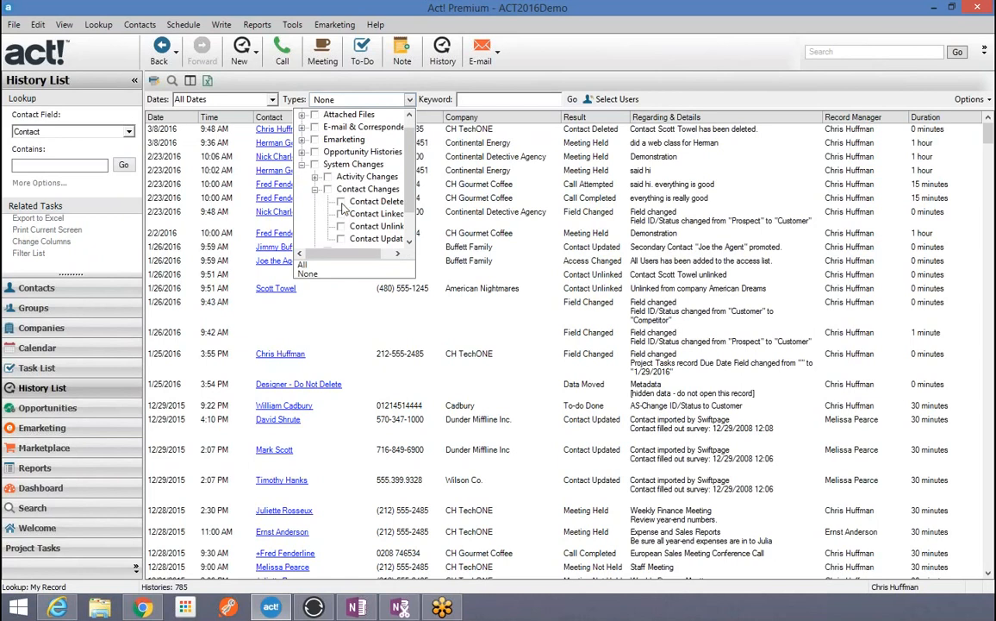
pyautogui.click(341, 202)
pyautogui.click(471, 216)
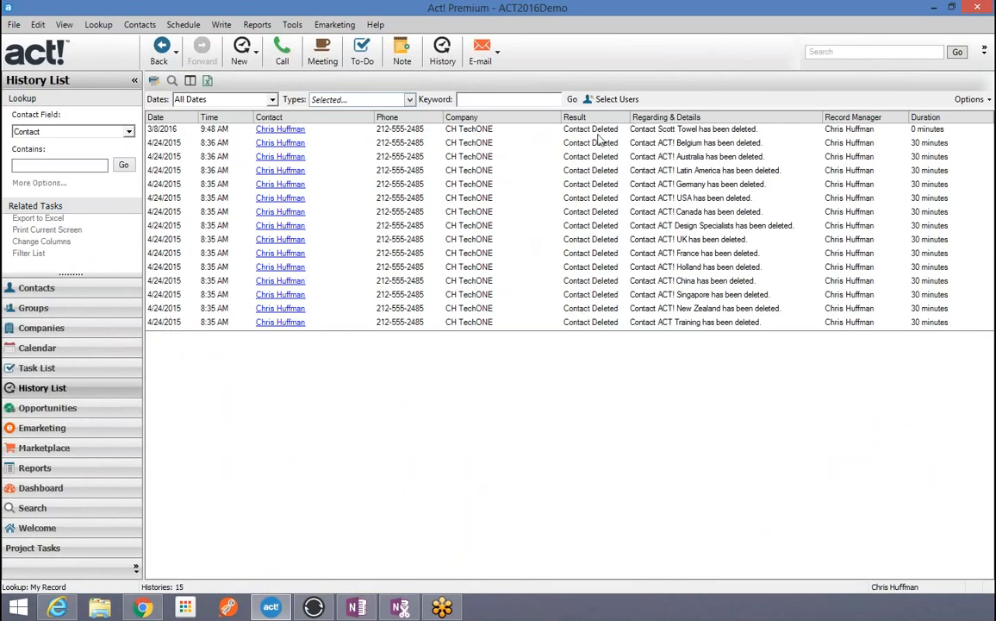
# Step: Select all 15 Contact Deleted histories and delete them
pyautogui.click(599, 132)
pyautogui.hotkey('ctrl', 'a')
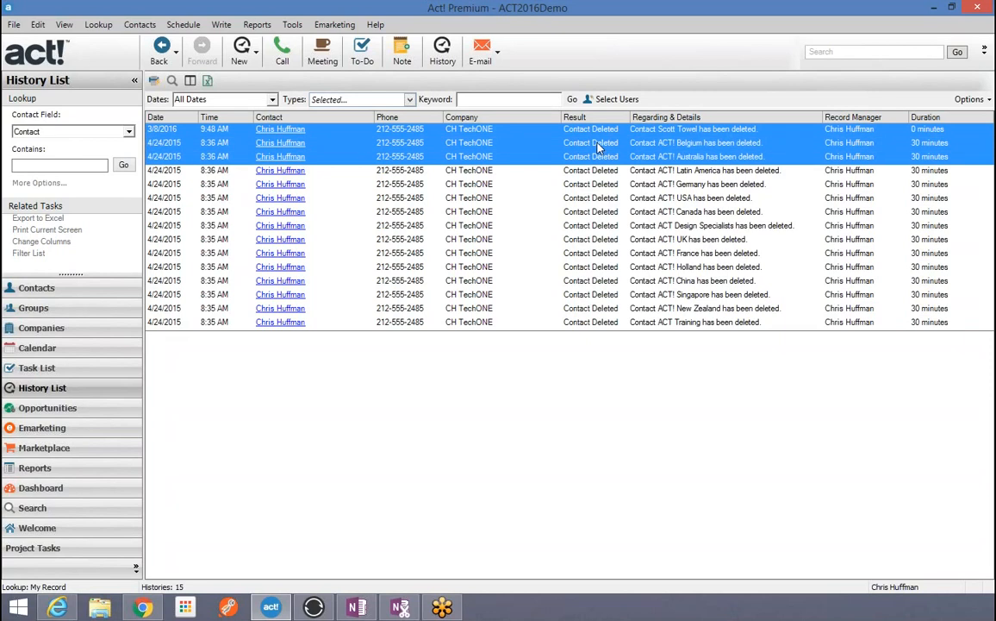
pyautogui.press('Delete')
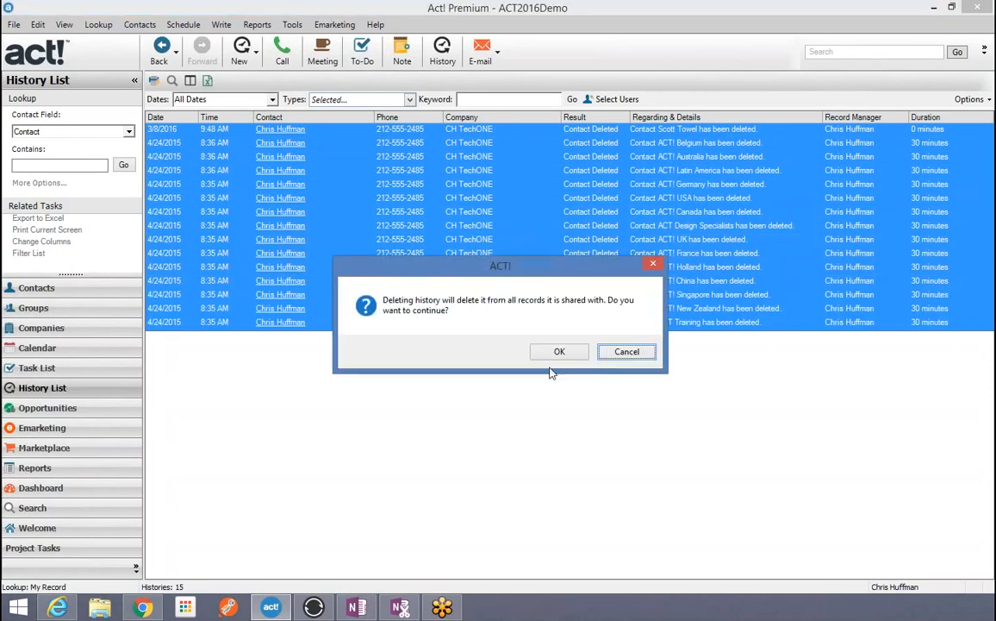
pyautogui.click(559, 350)
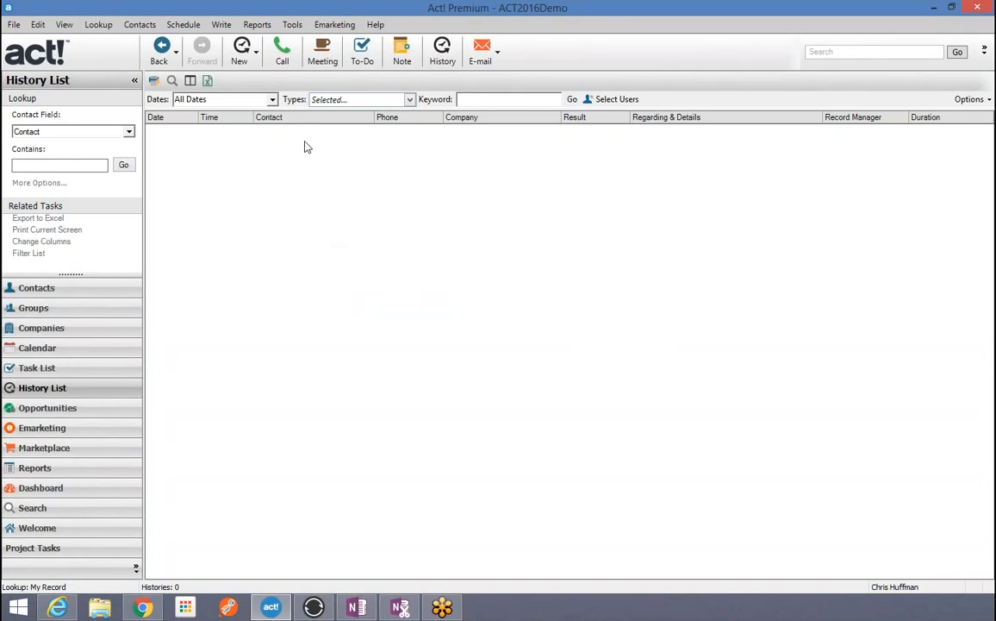
# Step: Filter the History List to E-mail & Correspondence histories without System Changes
pyautogui.click(410, 99)
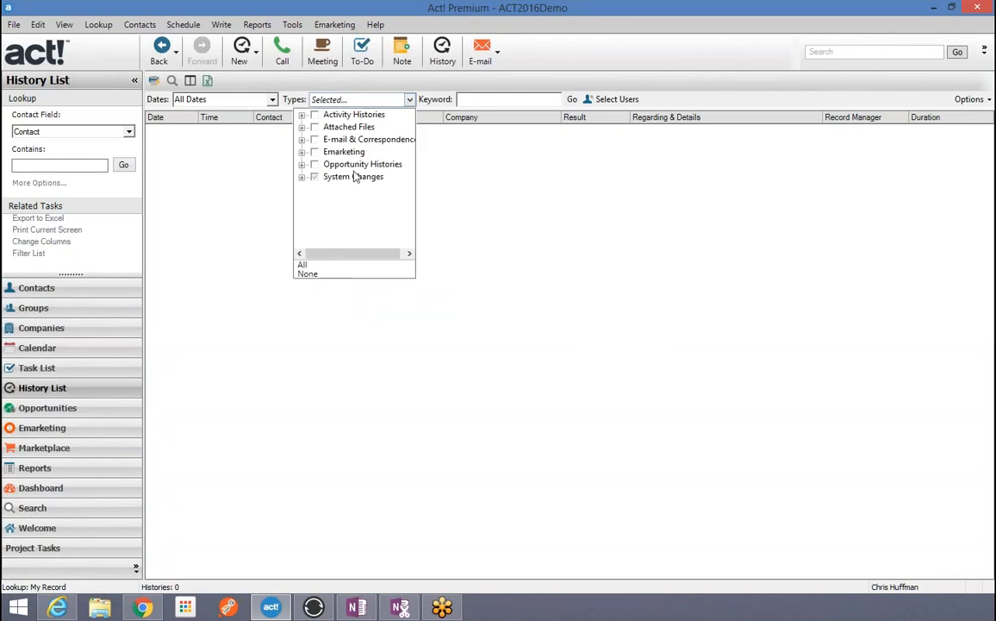
pyautogui.click(314, 139)
pyautogui.click(314, 176)
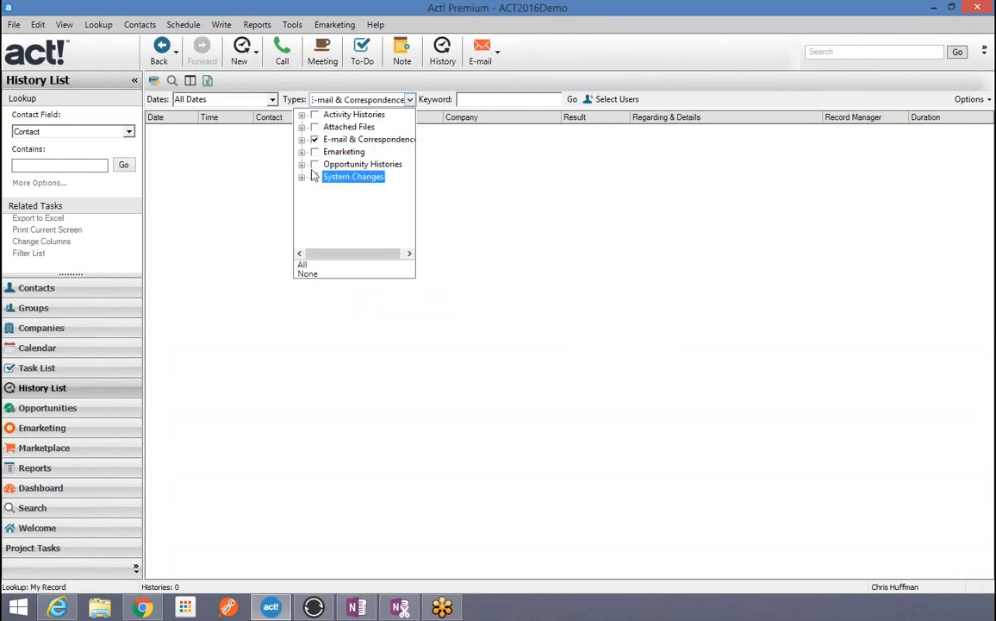
pyautogui.click(272, 100)
# Step: Apply a custom date range from 1/1/2000 ending 10/13/2010
pyautogui.click(272, 99)
pyautogui.scroll(-4, 233, 142)
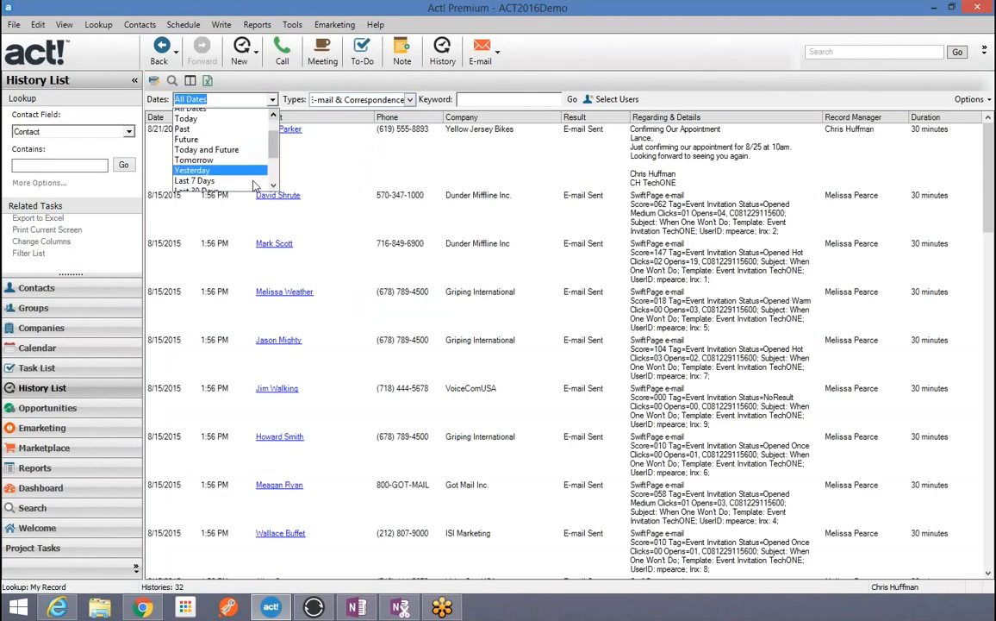
pyautogui.click(206, 176)
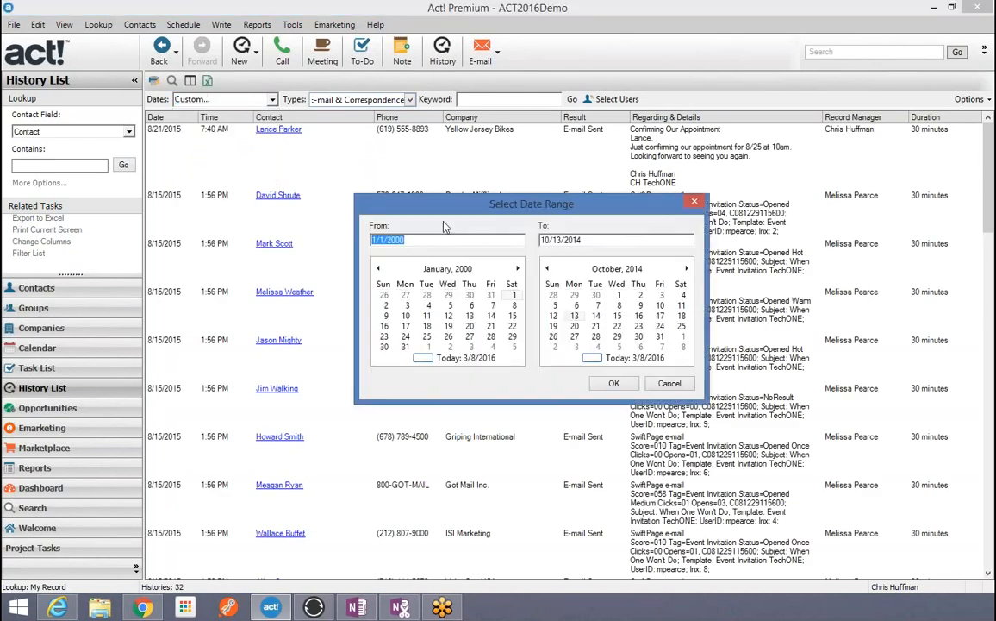
pyautogui.click(621, 242)
pyautogui.press('BackSpace')
pyautogui.write('0')
pyautogui.click(614, 383)
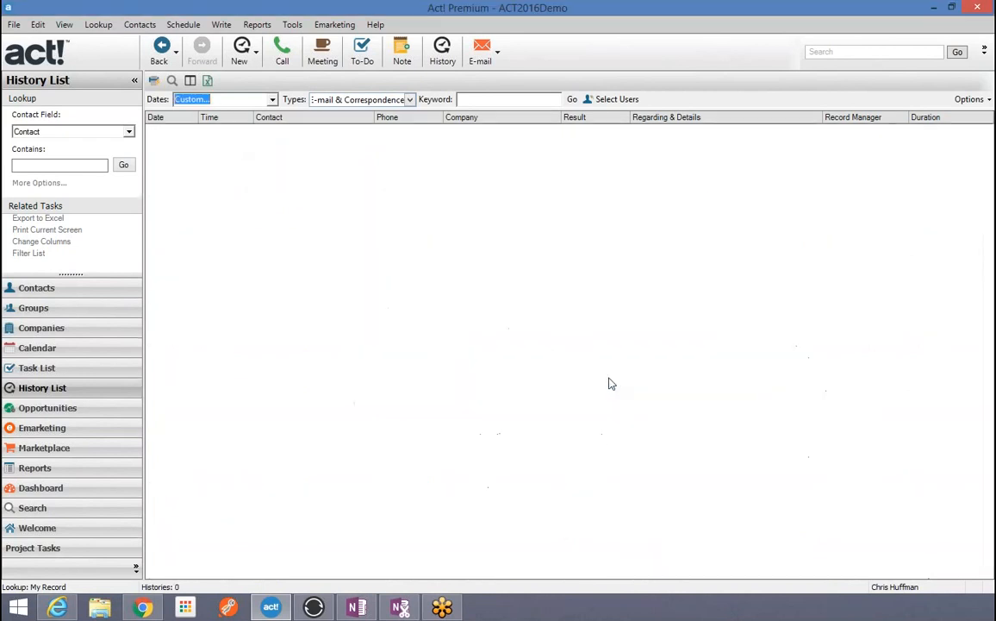
# Step: Change the custom range's end date to 10/13/2012
pyautogui.click(249, 96)
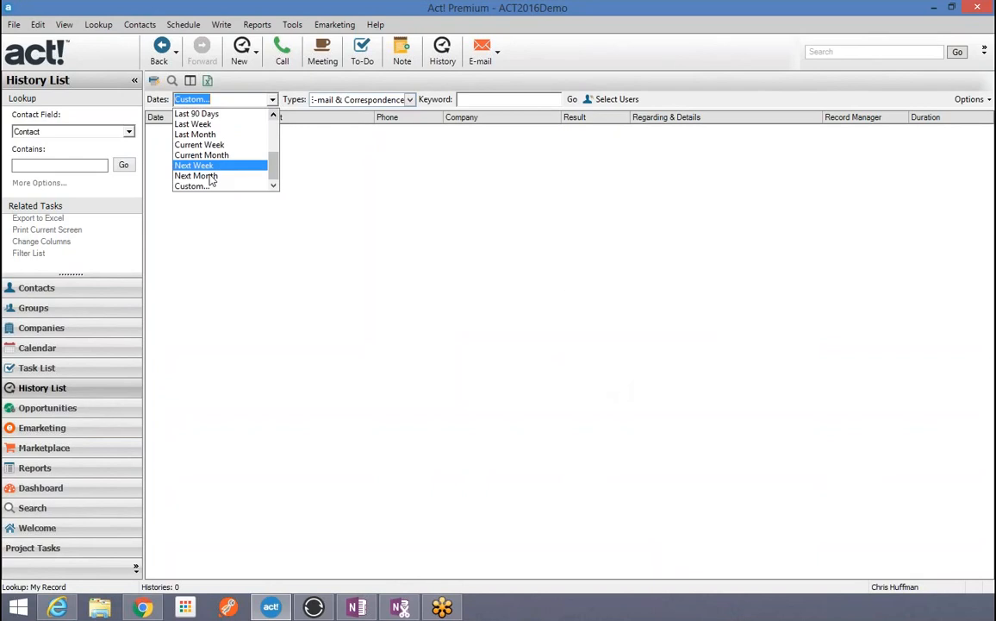
pyautogui.click(207, 186)
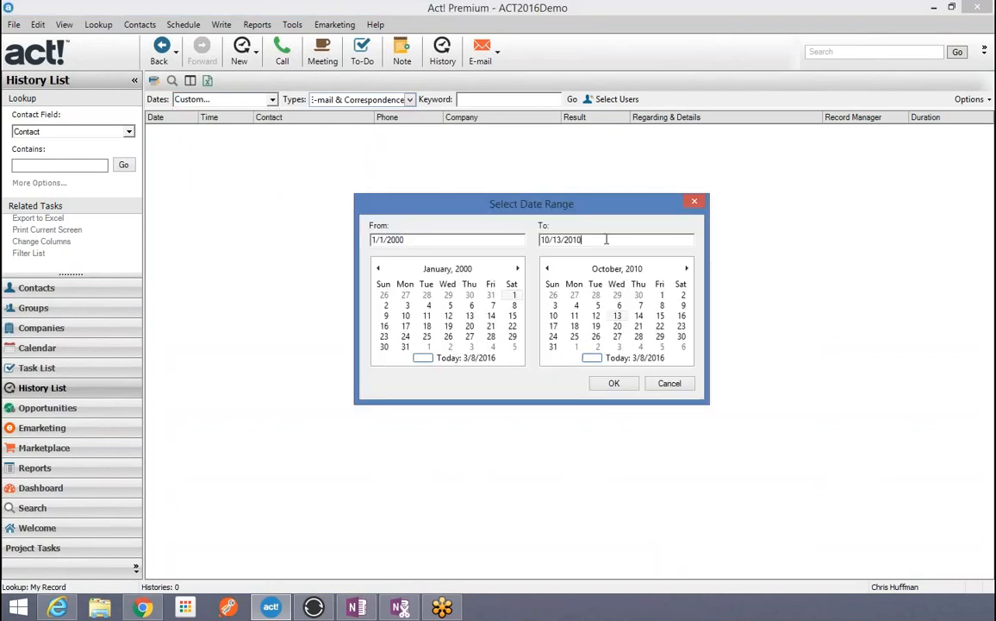
pyautogui.press('BackSpace')
pyautogui.write('2')
pyautogui.click(608, 389)
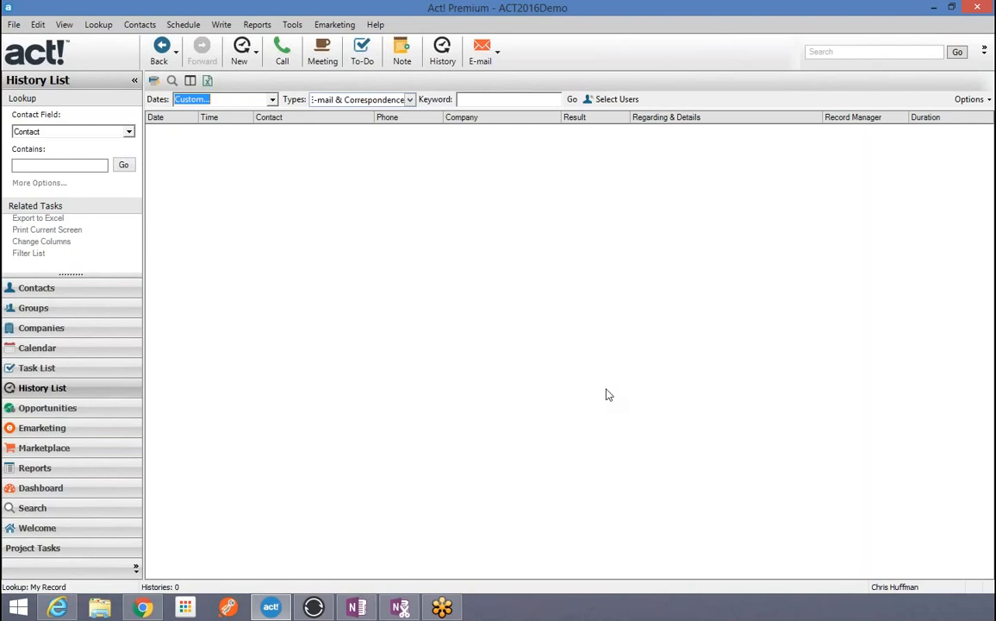
# Step: Include all history types, Activity Histories among them, in the Types filter
pyautogui.click(411, 100)
pyautogui.click(314, 114)
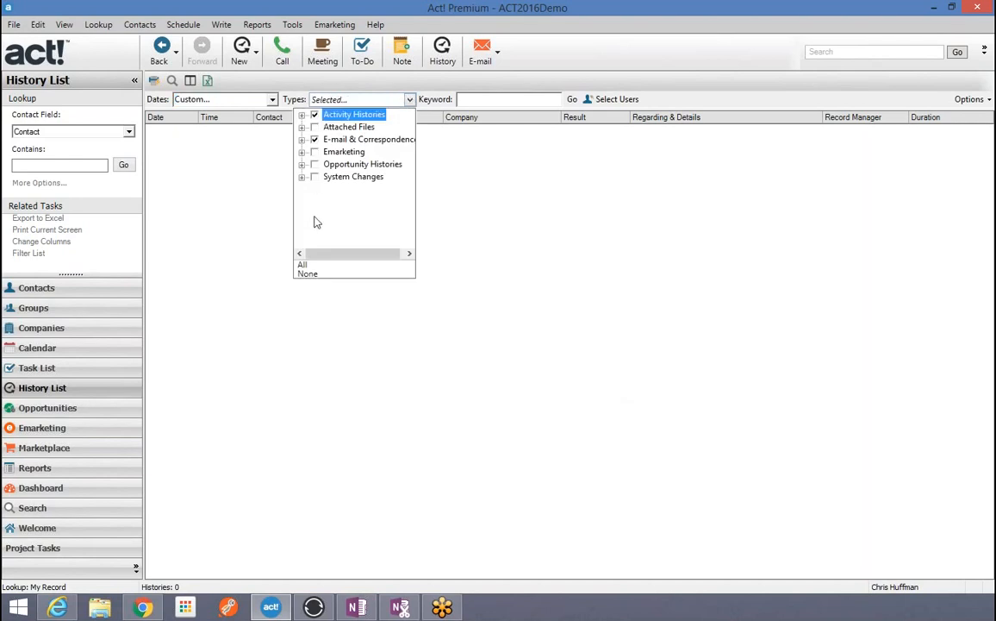
pyautogui.click(301, 265)
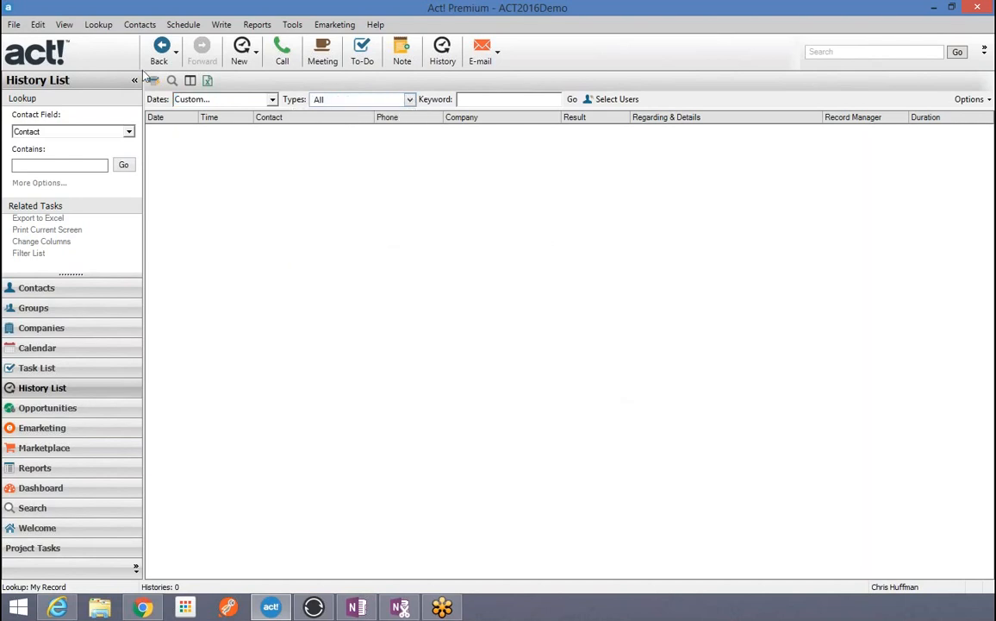
# Step: Change the custom range's end date to 10/13/2014
pyautogui.click(273, 99)
pyautogui.click(210, 188)
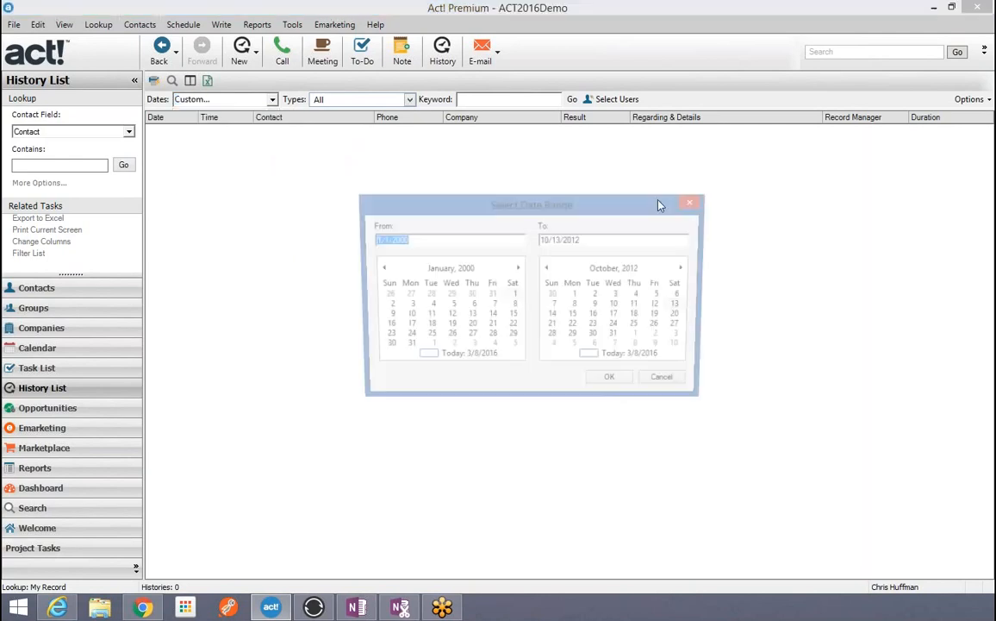
pyautogui.click(616, 240)
pyautogui.press('BackSpace')
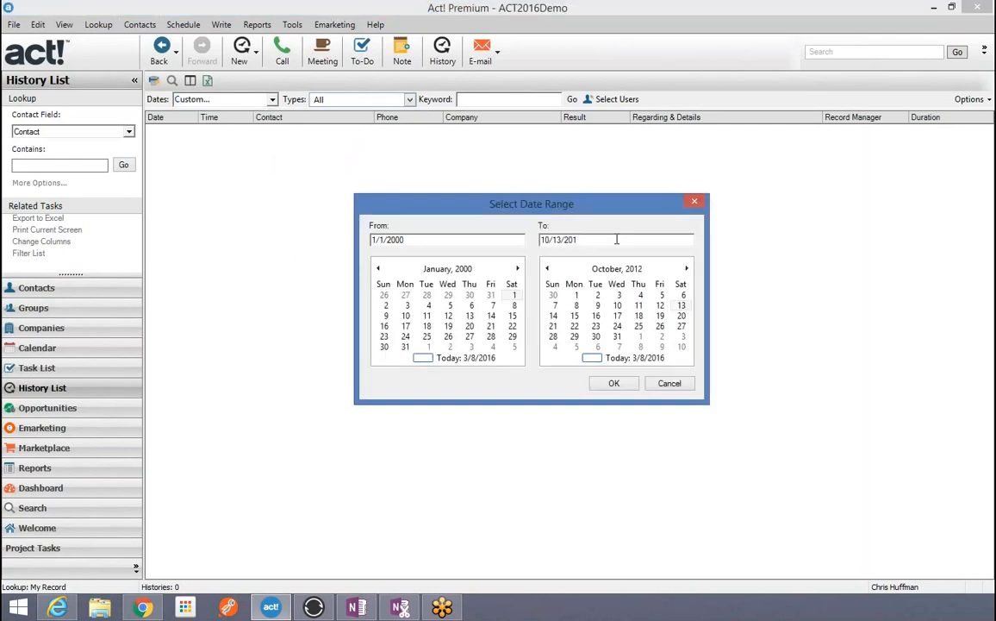
pyautogui.write('4')
pyautogui.click(613, 383)
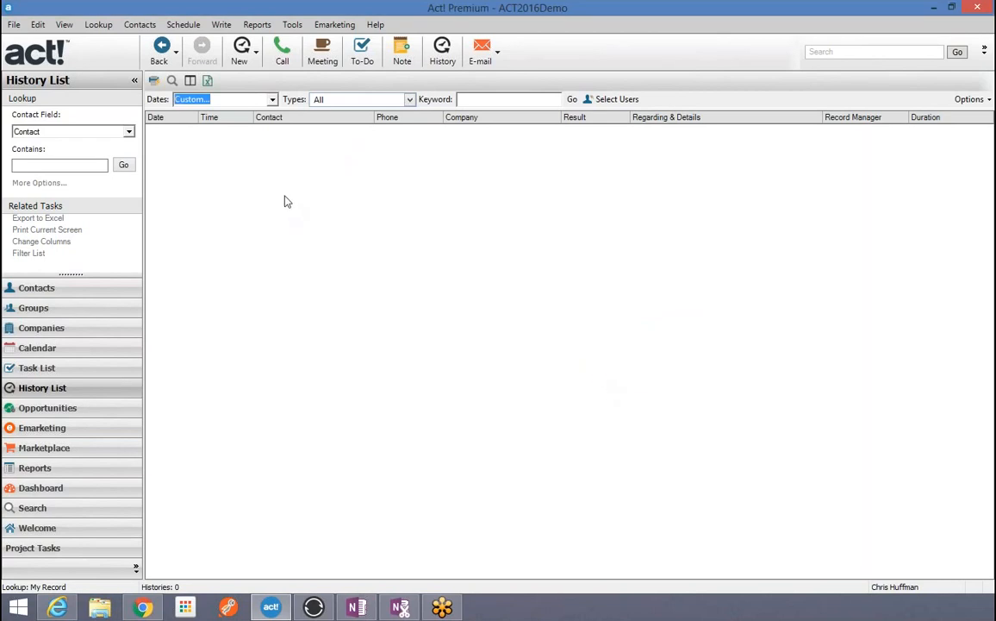